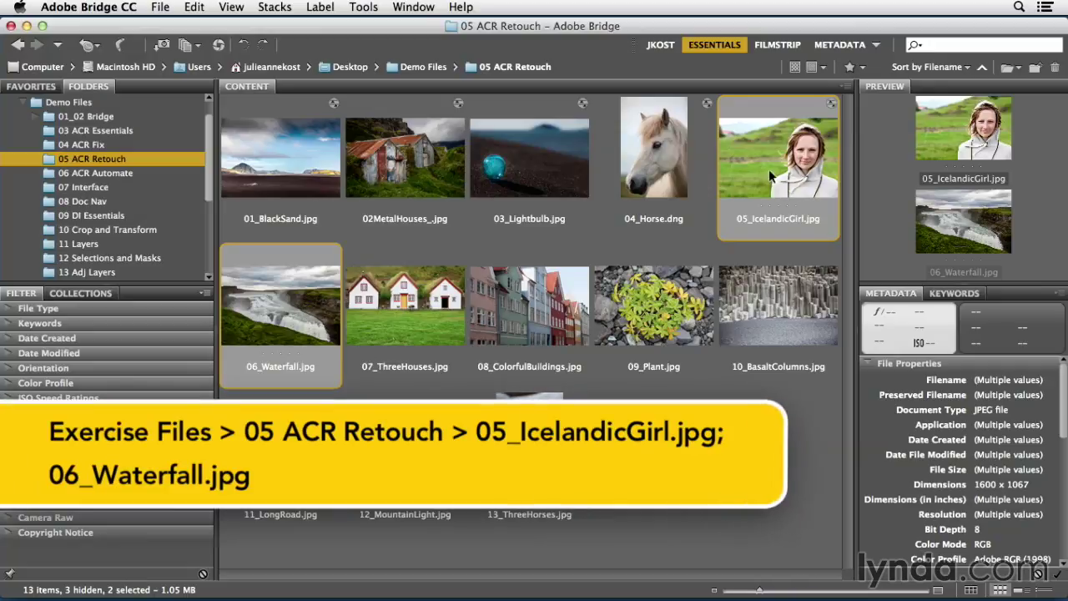
Open the selected IcelandicGirl and Waterfall images in Camera Raw and apply the Spots Removed snapshot to the portrait
key(super+r)
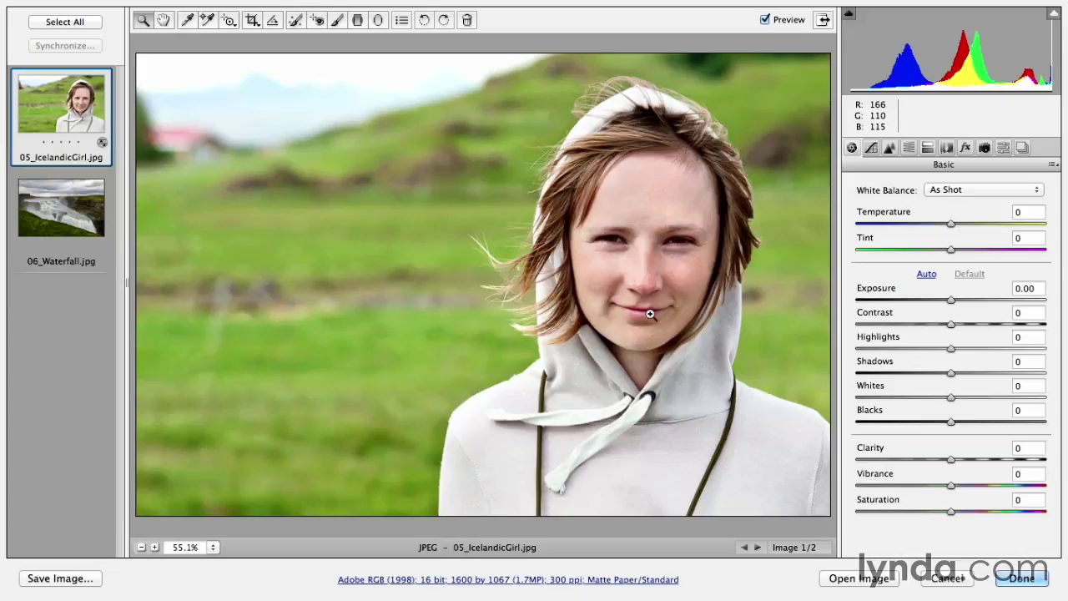
click(1022, 147)
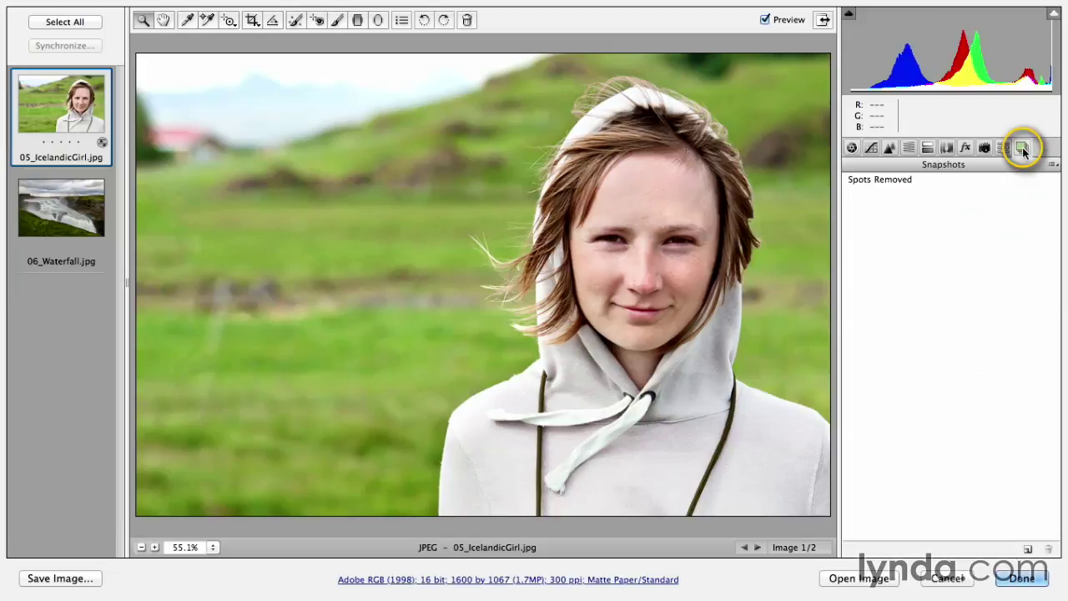
click(902, 177)
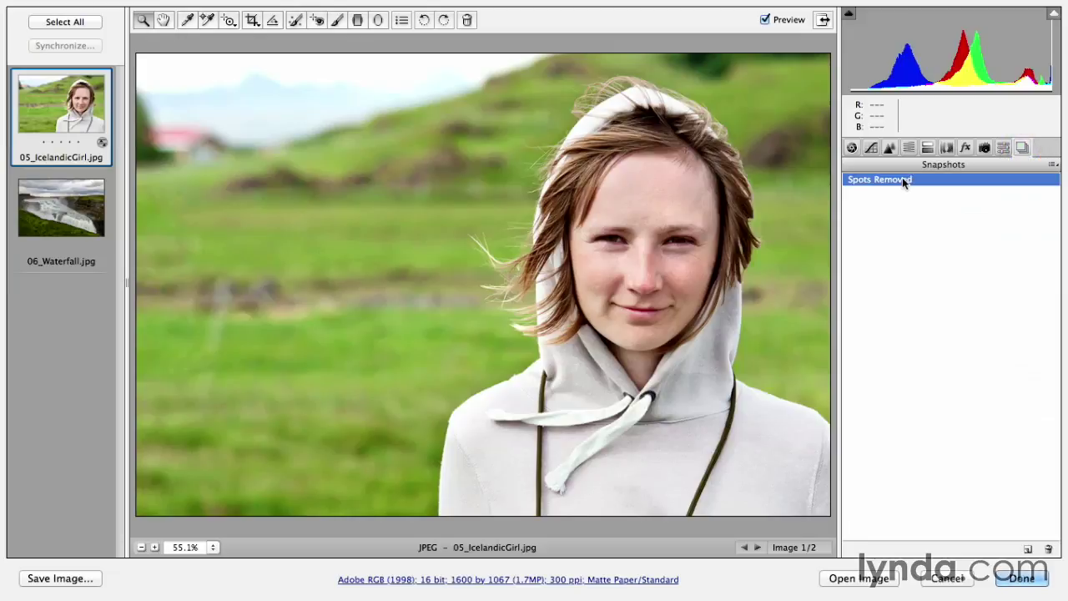
click(853, 149)
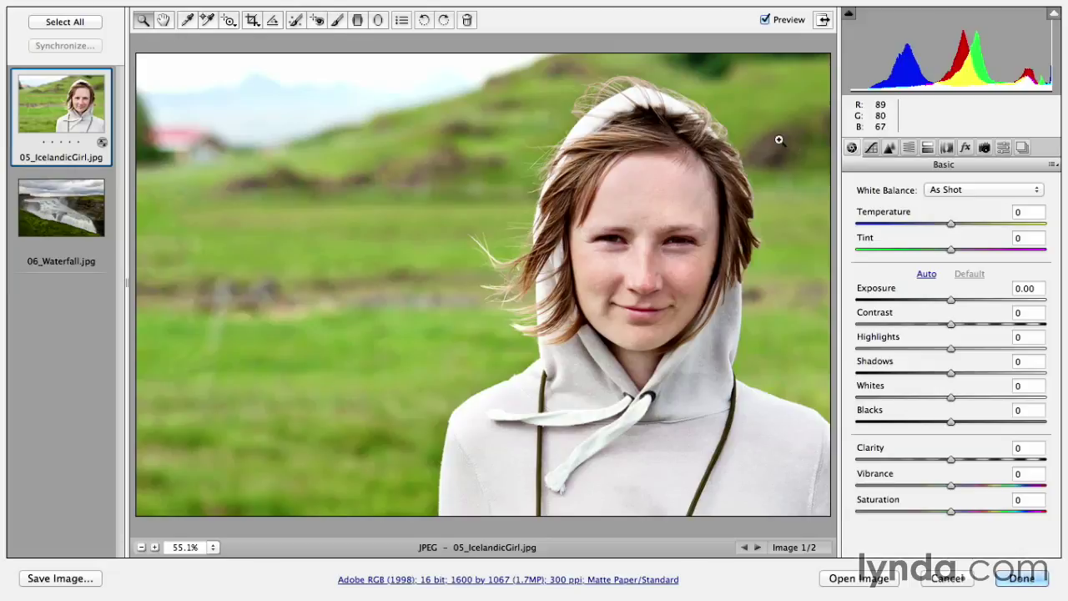
Set up the Adjustment Brush with only Clarity at -60, a Flow of 20, and the mask overlay shown
key(k)
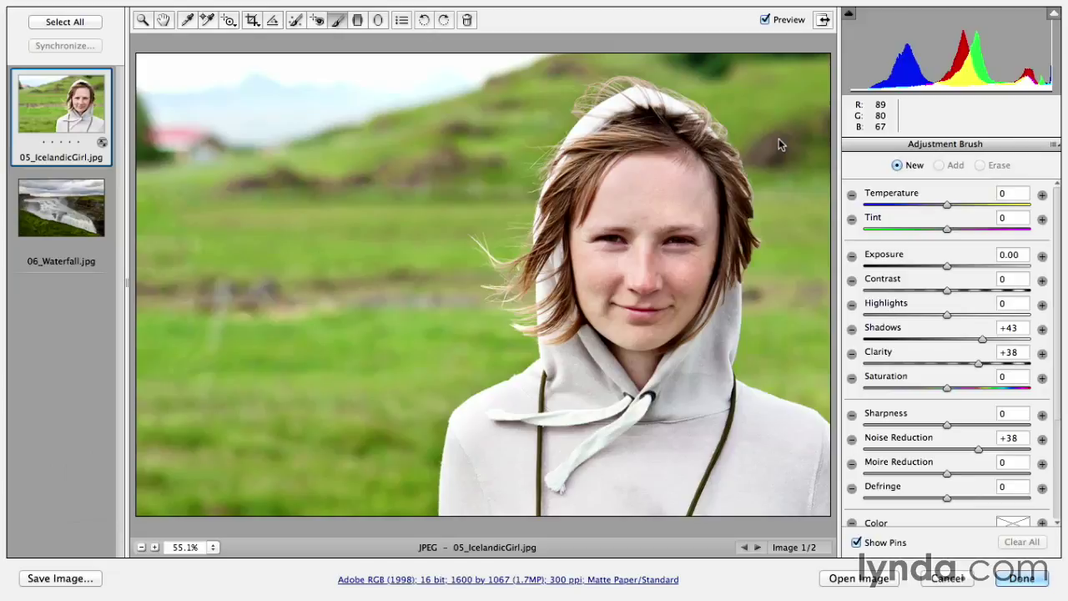
click(851, 356)
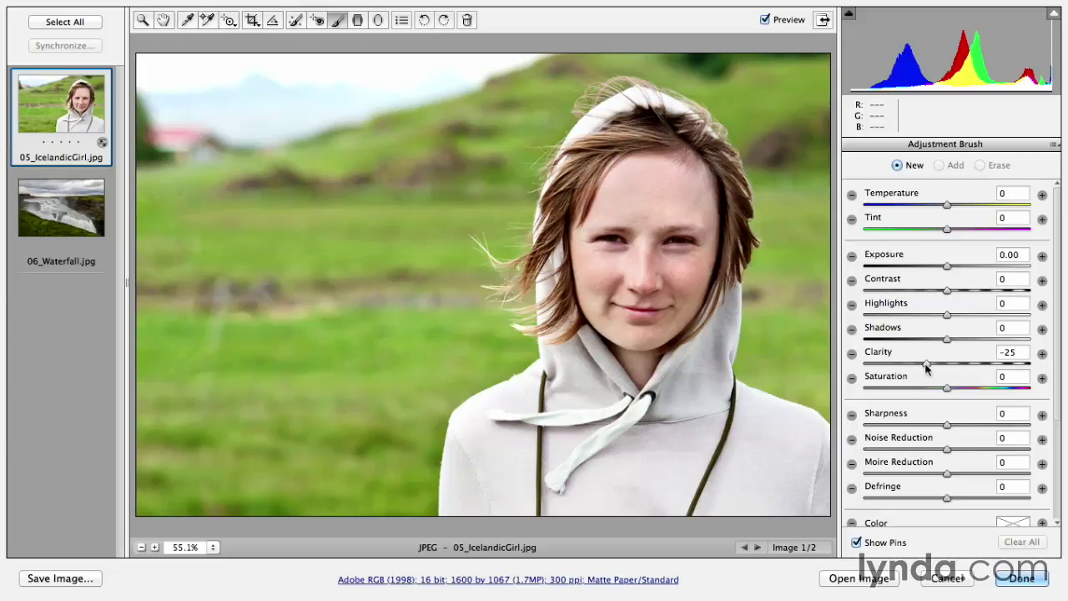
drag(927, 368, 896, 371)
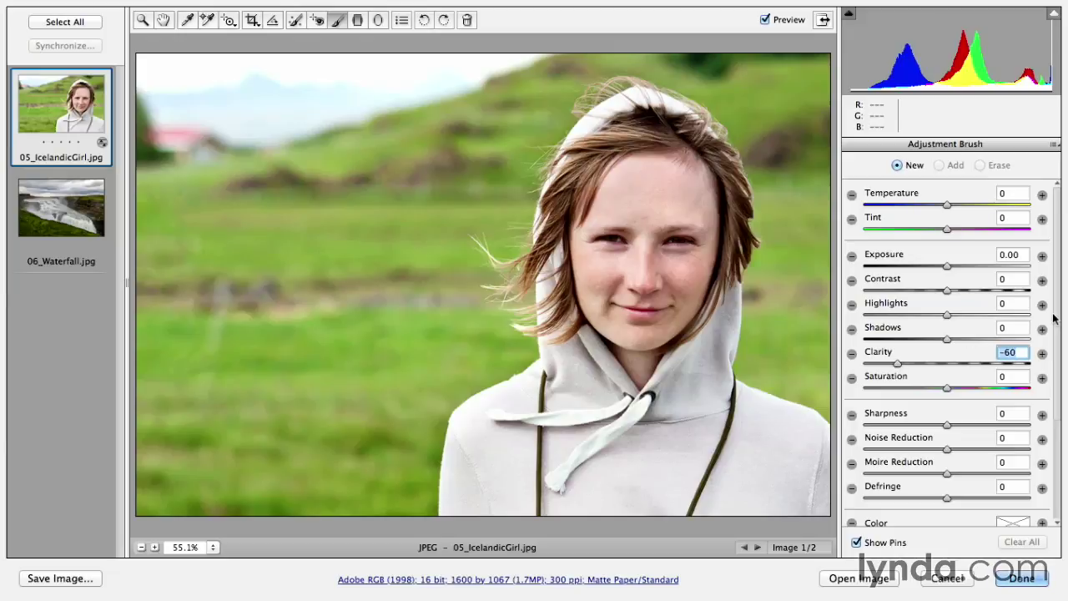
scroll(1058, 332, down, 5)
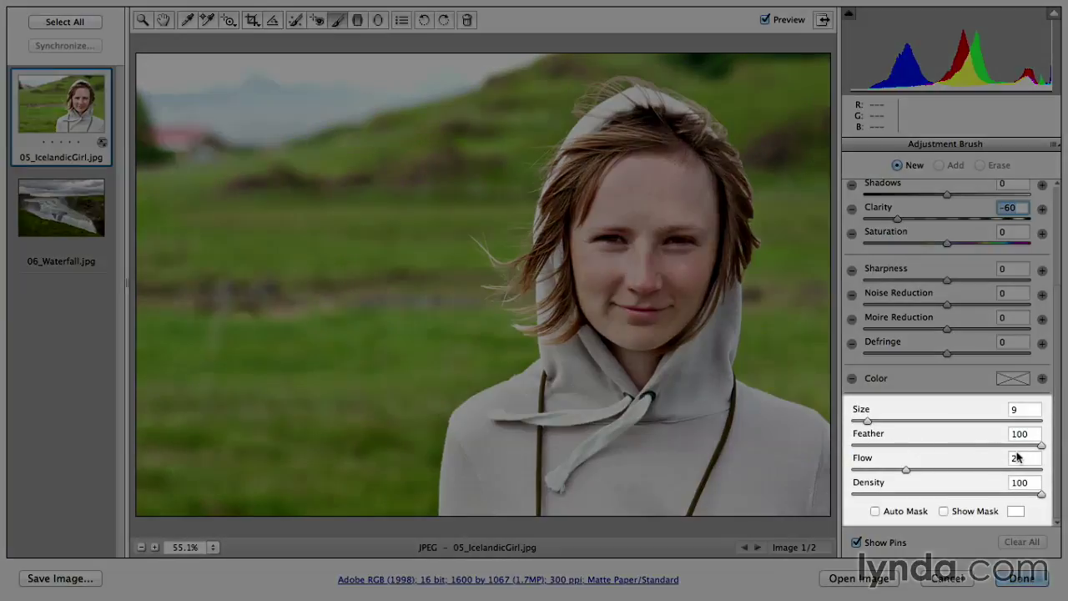
click(1017, 457)
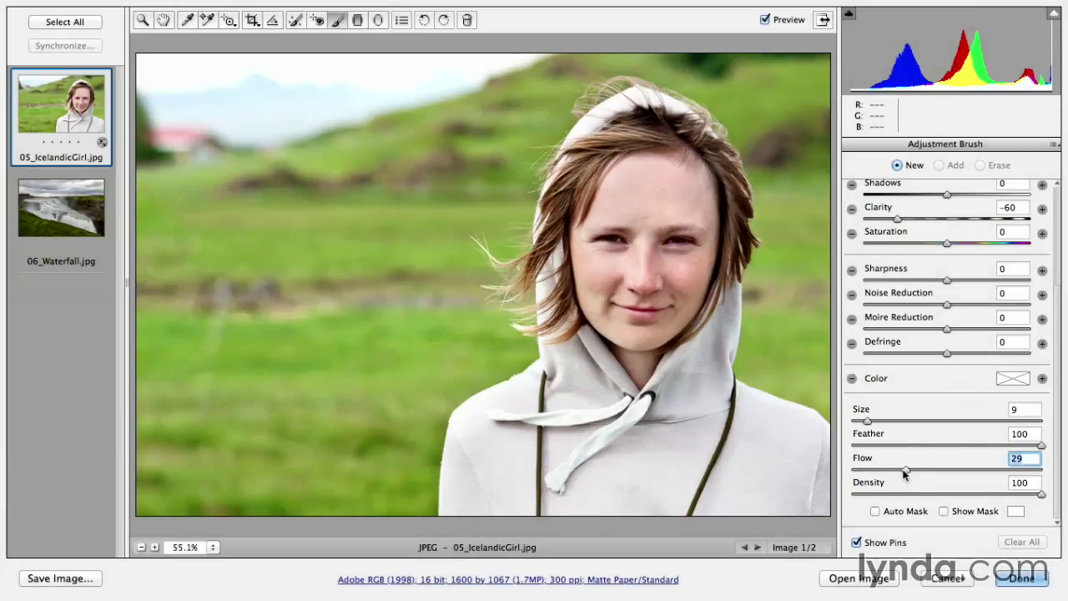
drag(903, 468, 892, 472)
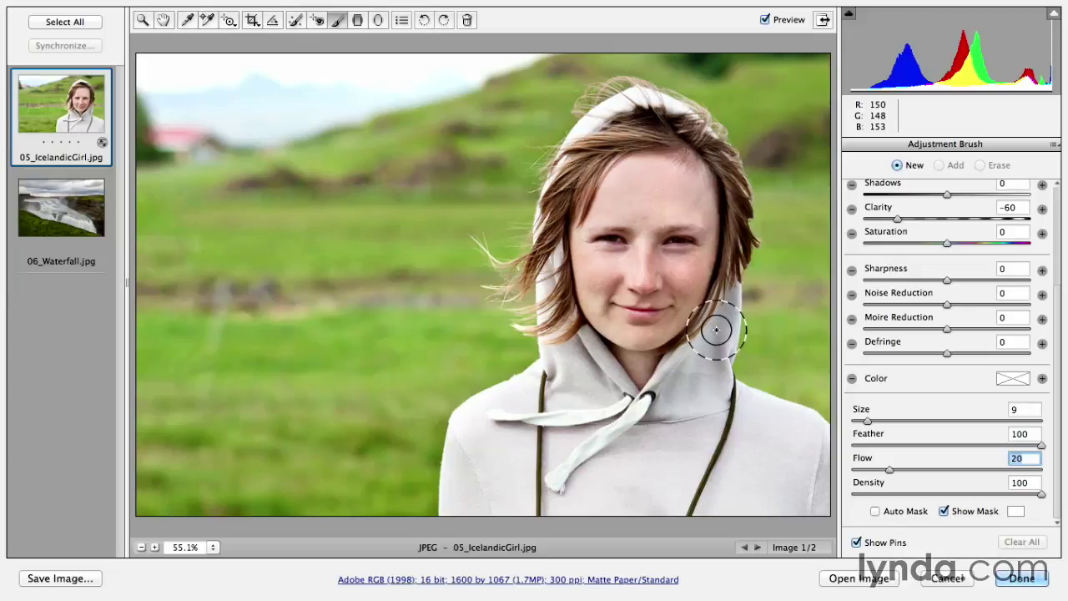
Paint the negative clarity adjustment over the woman's whole face, from forehead to chin
key(super+equal)
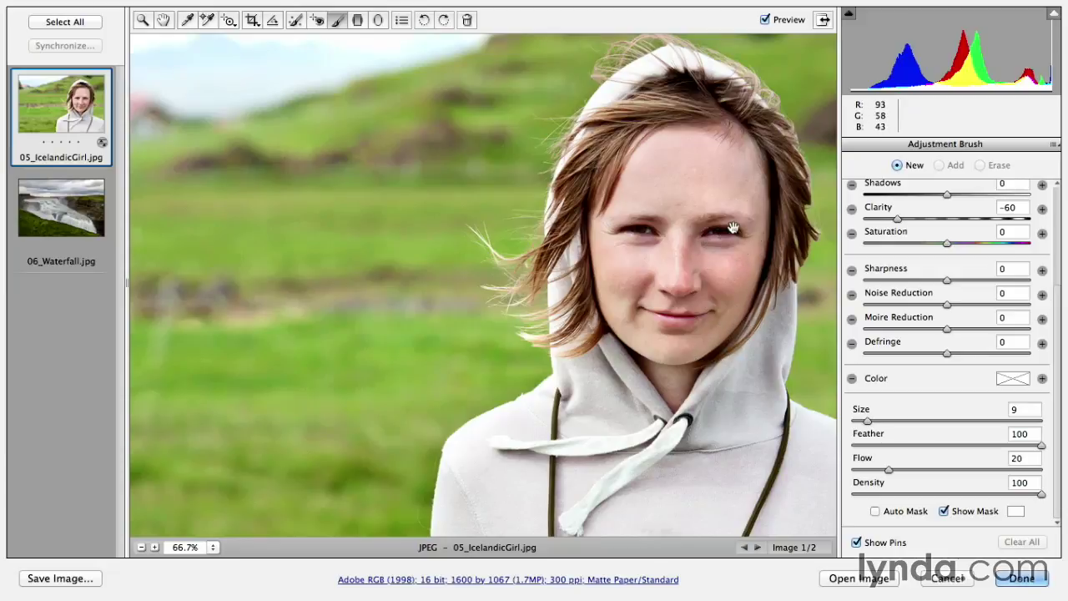
drag(732, 227, 559, 254)
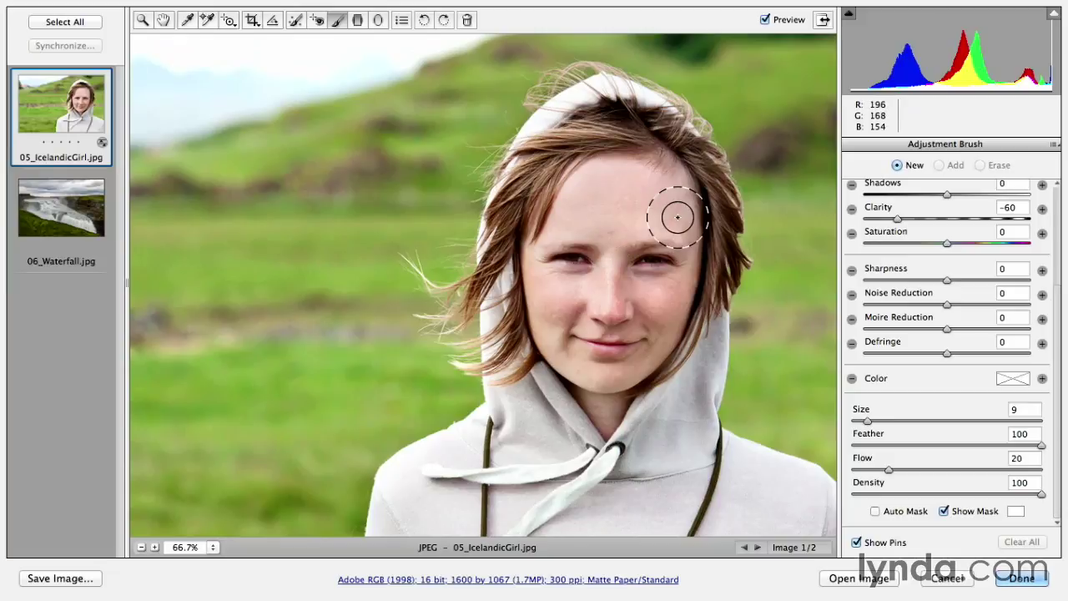
mouse_move(678, 217)
mouse_down()
mouse_move(639, 194)
mouse_move(596, 203)
mouse_move(656, 203)
mouse_move(595, 209)
mouse_move(673, 217)
mouse_move(581, 223)
mouse_up()
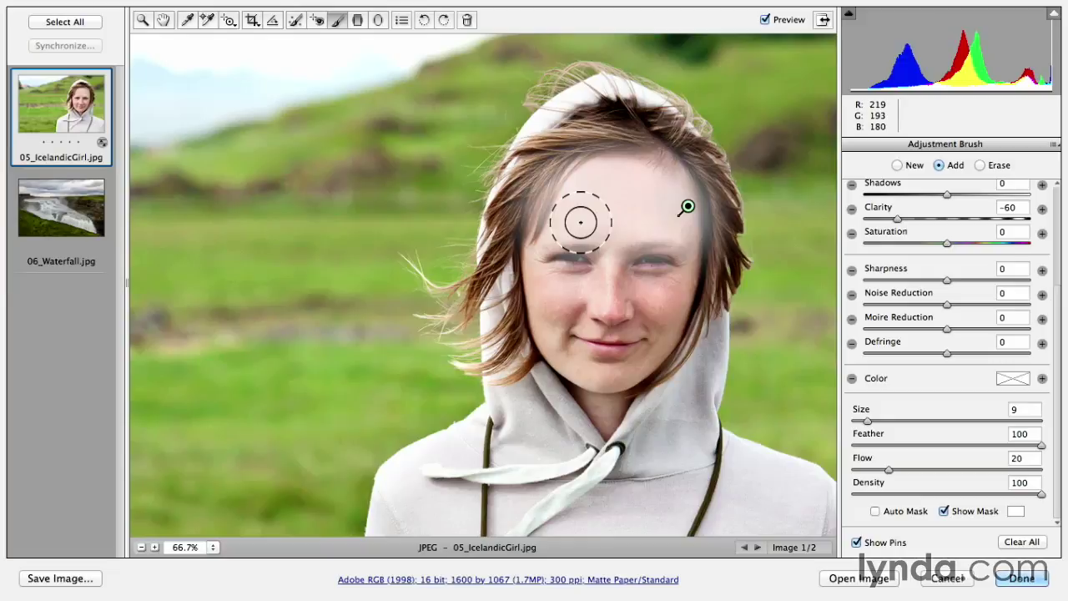
mouse_move(581, 222)
mouse_down()
mouse_move(557, 269)
mouse_move(570, 327)
mouse_move(575, 243)
mouse_move(583, 328)
mouse_move(597, 335)
mouse_move(610, 223)
mouse_move(628, 261)
mouse_move(664, 225)
mouse_move(649, 217)
mouse_move(654, 244)
mouse_move(606, 315)
mouse_up()
Reduce the adding brush to size 4
key(bracketleft)
key(bracketleft)
key(bracketleft)
key(bracketleft)
key(bracketleft)
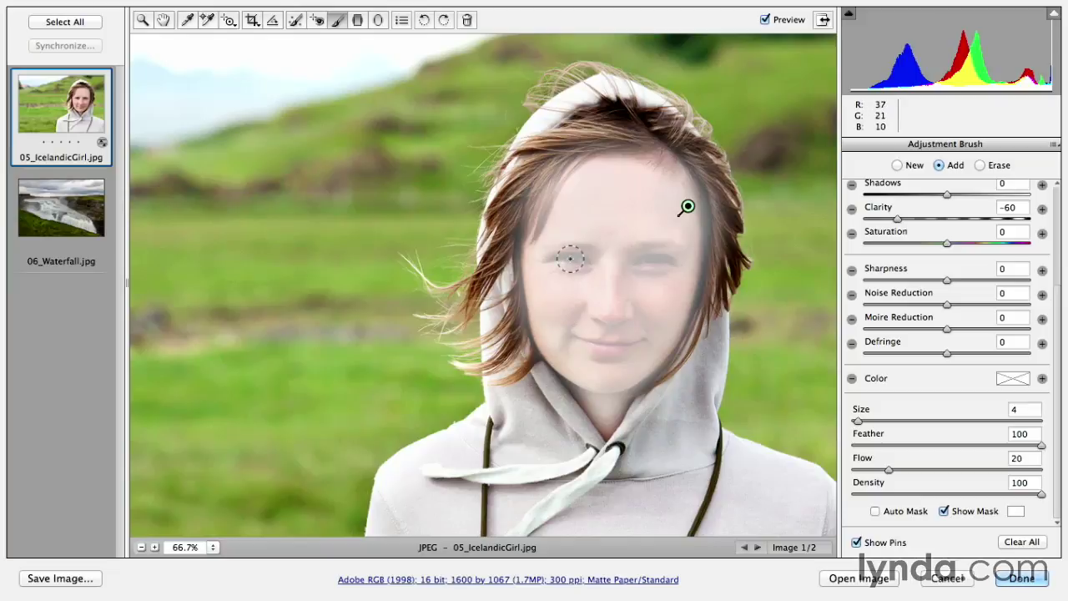
Set the eraser version of the Adjustment Brush to size 2 with a Feather of 10
key(alt)
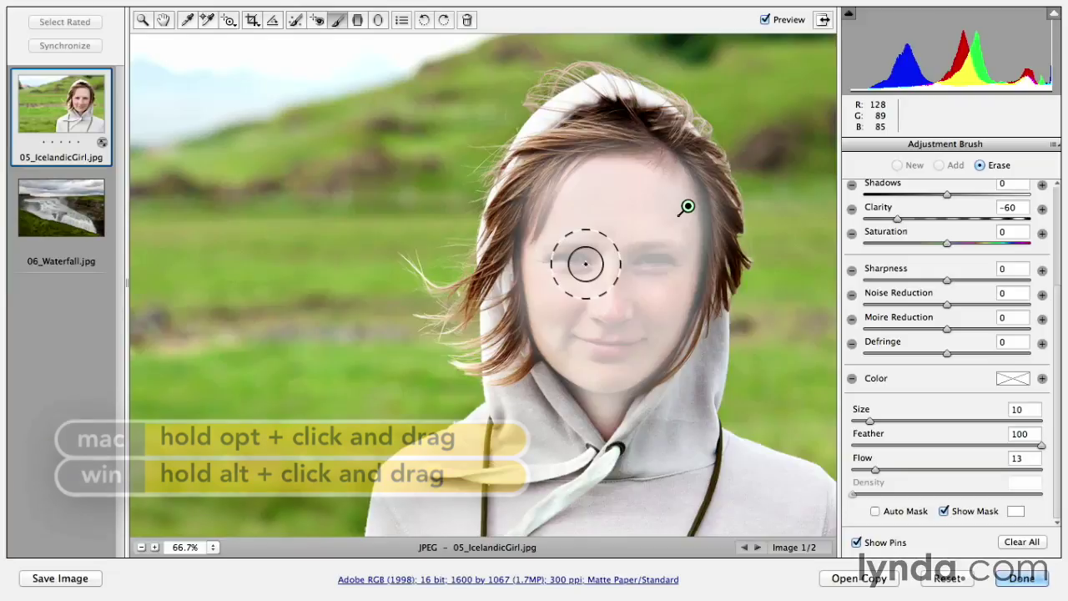
key(bracketleft)
key(bracketleft)
key(bracketleft)
key(bracketleft)
key(bracketleft)
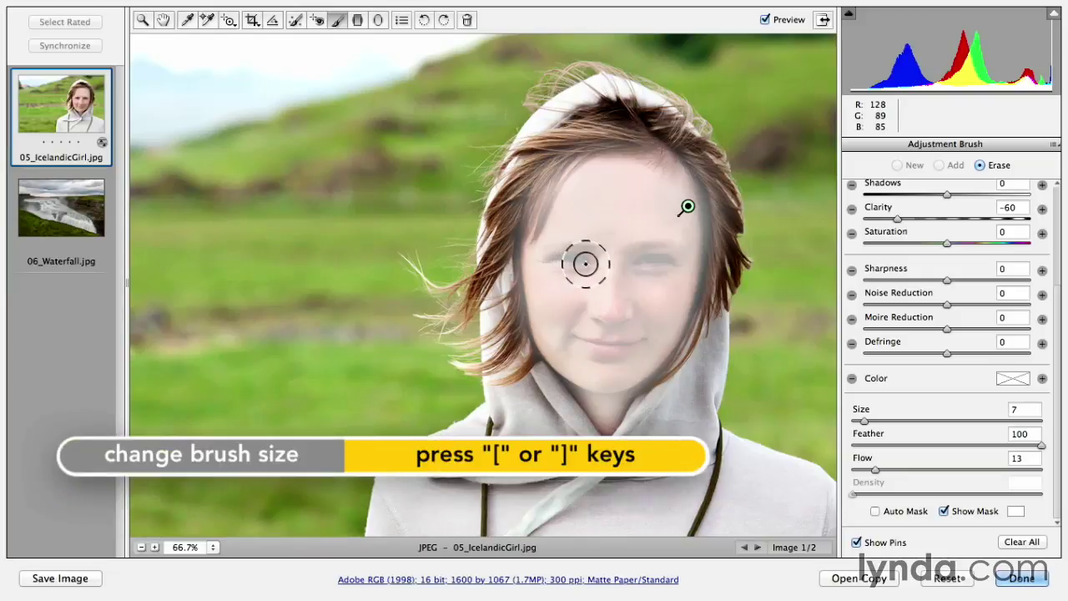
key(bracketleft)
key(bracketleft)
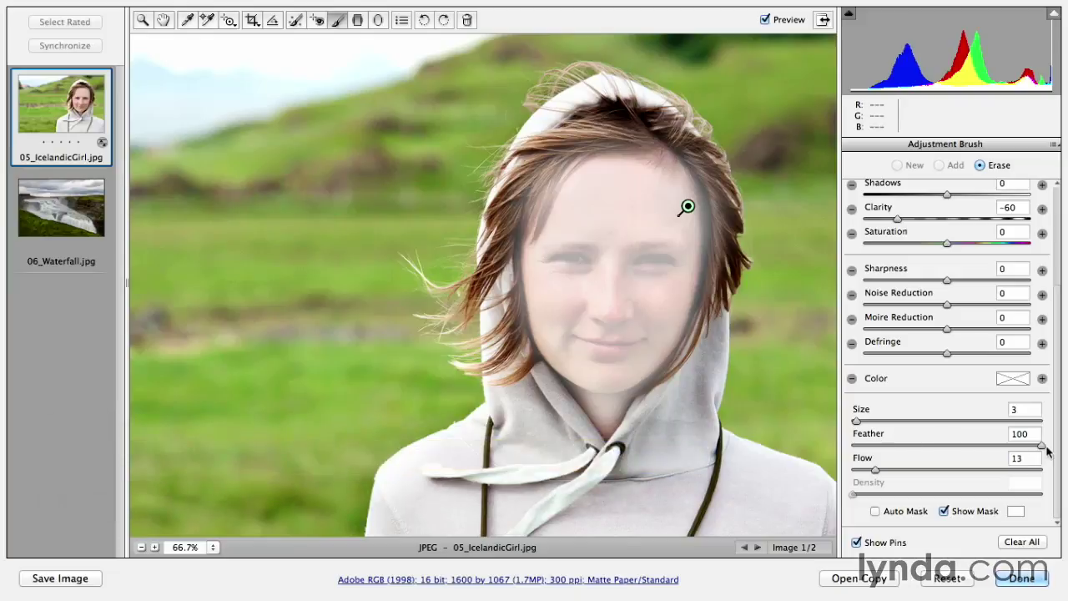
drag(1043, 449, 873, 449)
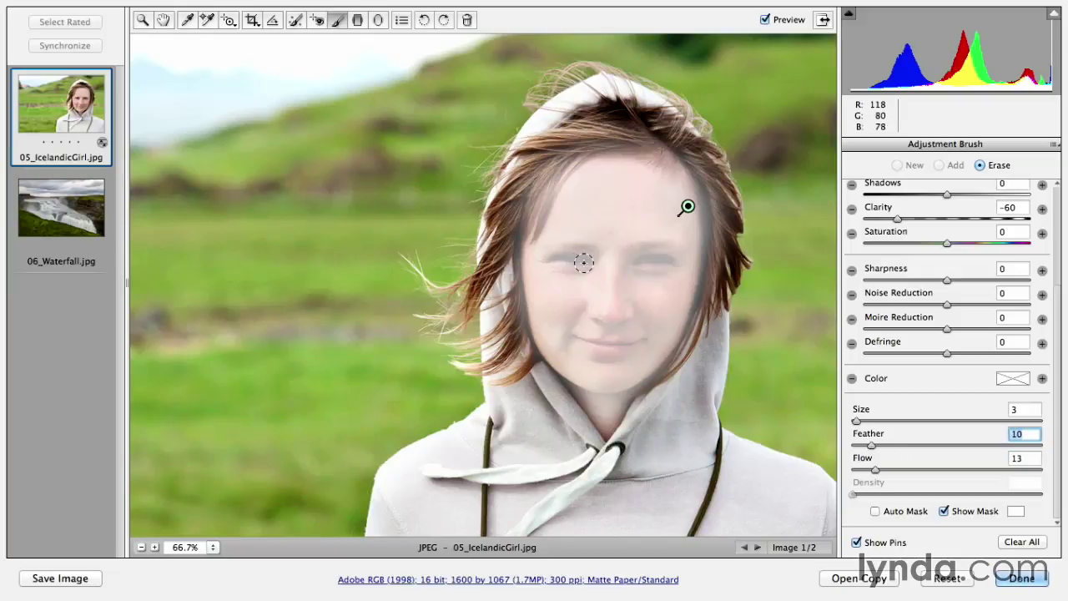
key(bracketleft)
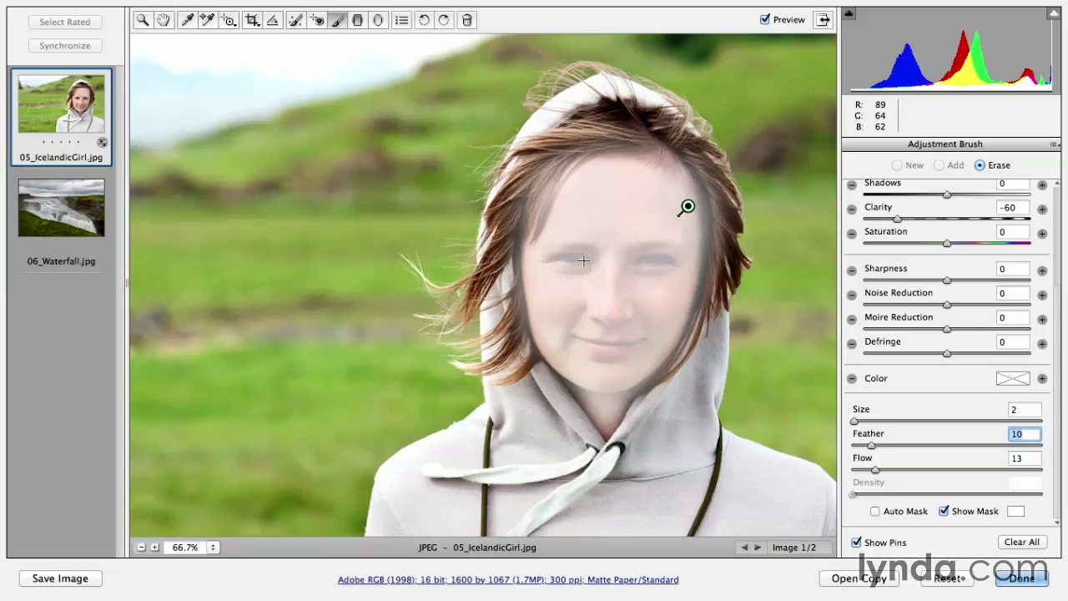
key(alt)
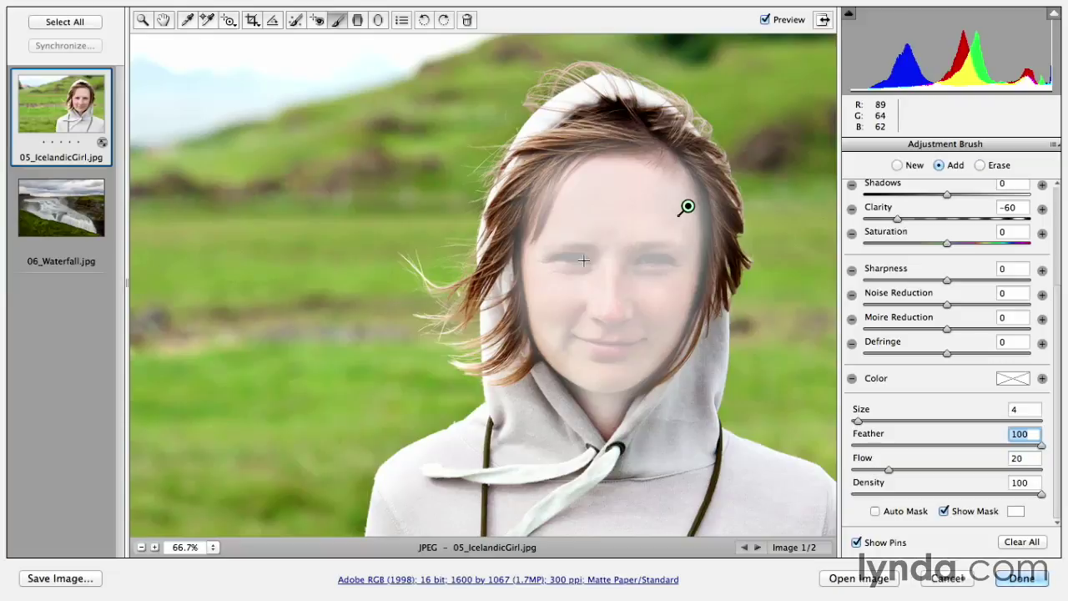
Try erasing the mask over one eye with the temporary eraser, and undo the stroke
click(584, 261)
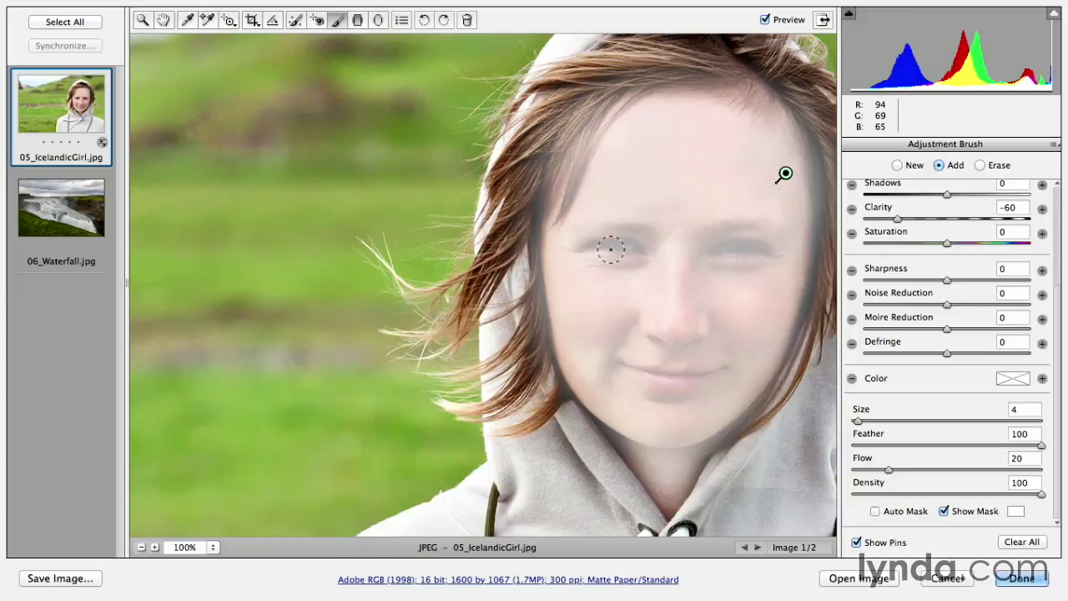
key(alt)
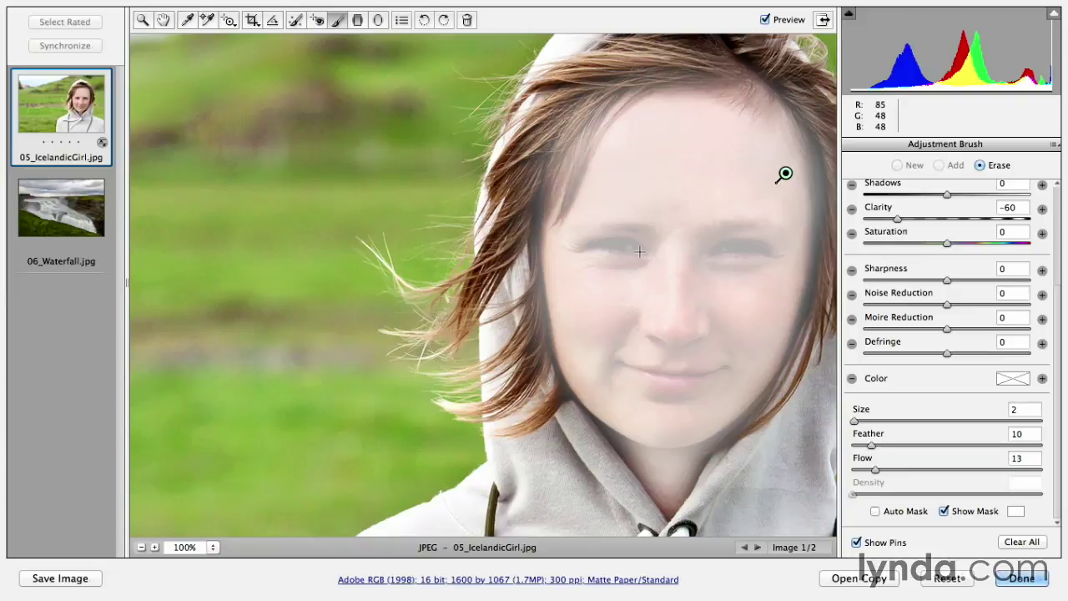
mouse_move(638, 251)
mouse_down()
mouse_move(577, 244)
mouse_move(637, 247)
mouse_move(597, 245)
mouse_up()
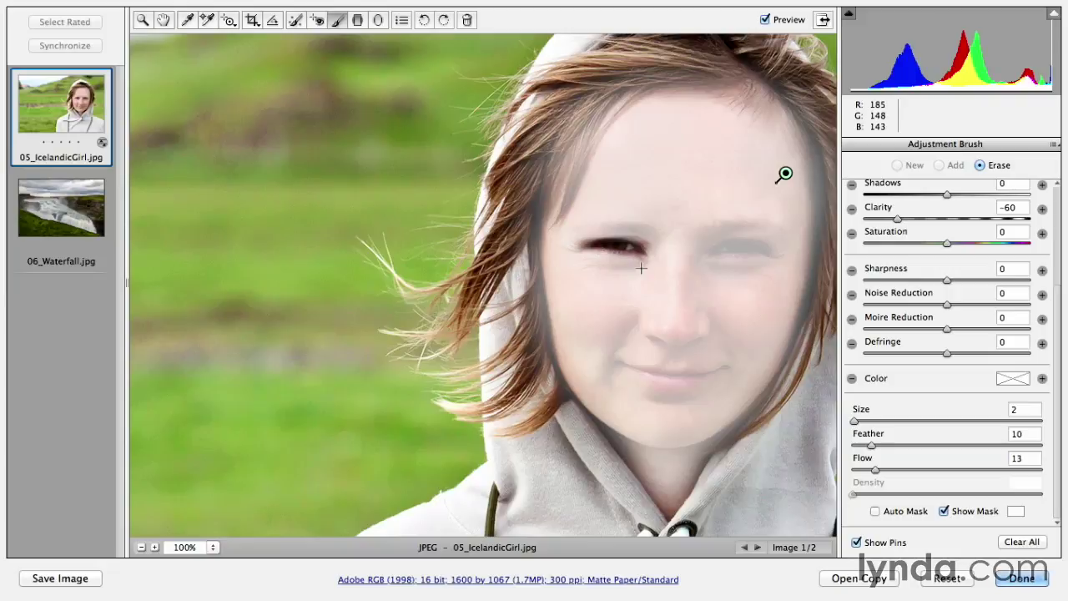
key(alt)
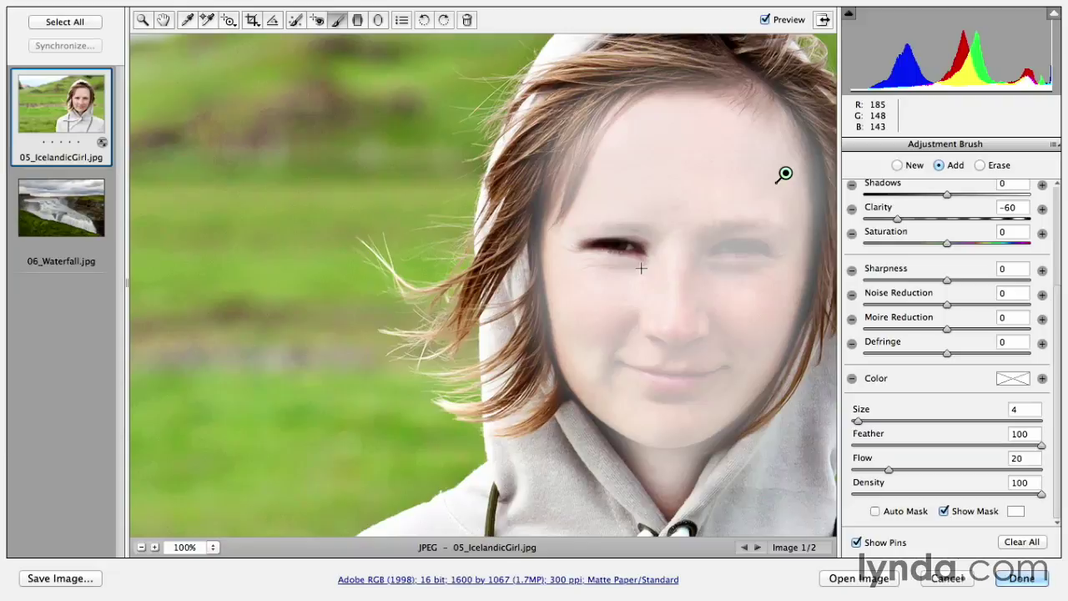
key(super+z)
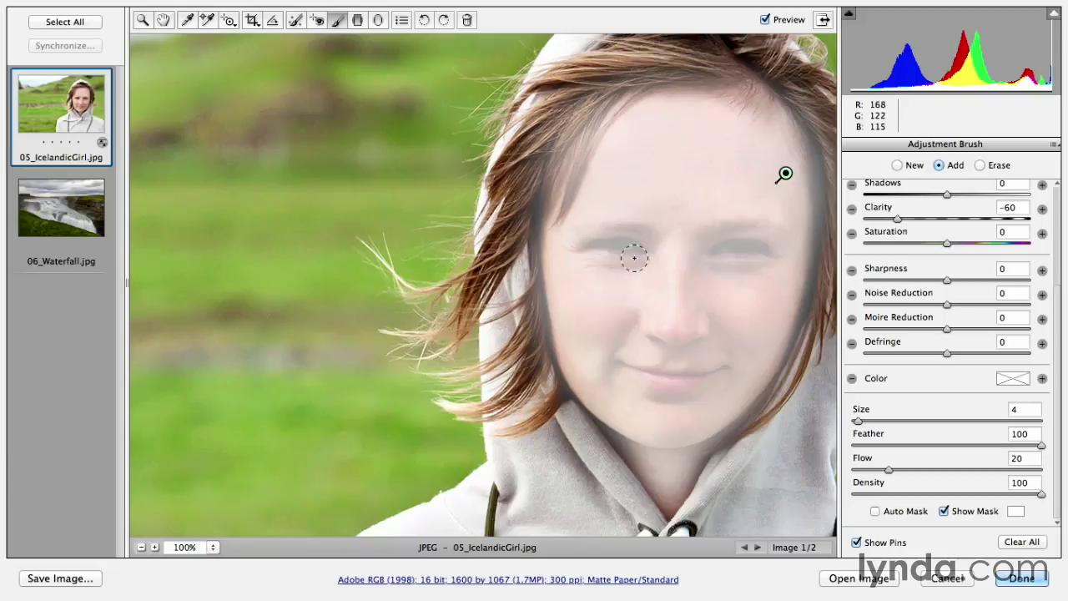
Switch the brush to Erase mode and remove the mask from both eyes and eyebrows
key(alt)
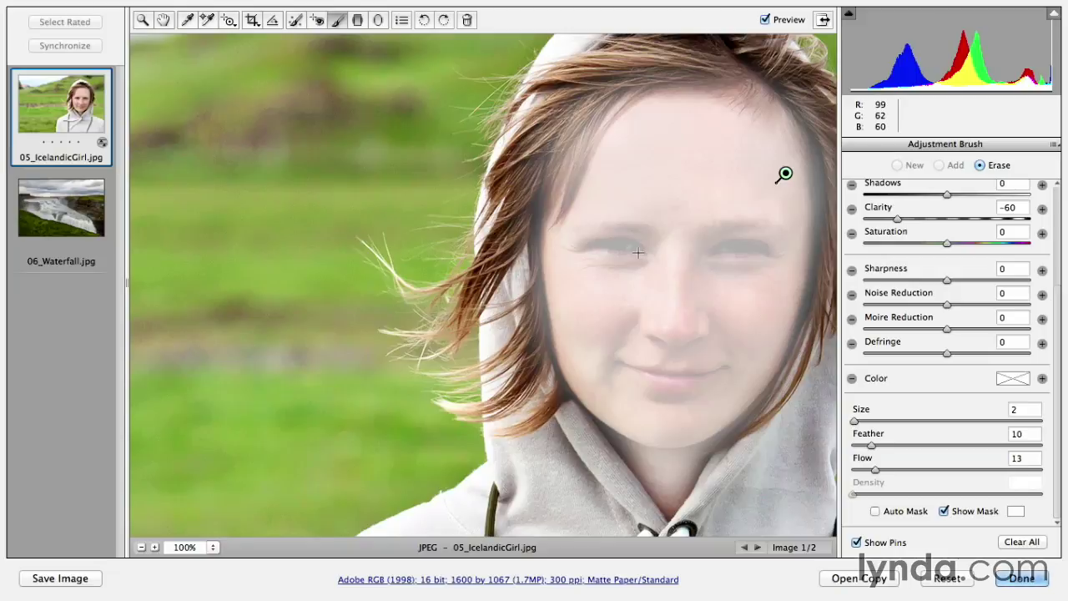
click(980, 166)
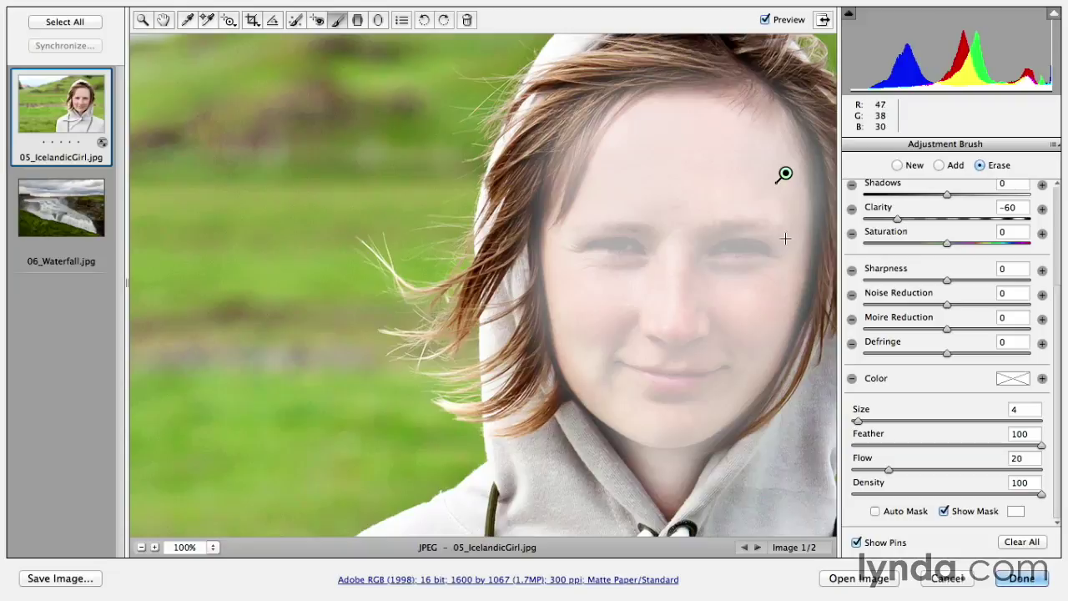
mouse_move(643, 254)
mouse_down()
mouse_move(585, 247)
mouse_move(644, 250)
mouse_move(588, 248)
mouse_move(625, 247)
mouse_move(598, 245)
mouse_up()
mouse_move(586, 253)
mouse_down()
mouse_move(638, 255)
mouse_move(644, 231)
mouse_move(584, 230)
mouse_up()
mouse_move(650, 229)
mouse_down()
mouse_move(582, 231)
mouse_move(649, 233)
mouse_move(603, 225)
mouse_up()
drag(710, 230, 785, 231)
drag(709, 231, 786, 228)
mouse_move(714, 234)
mouse_down()
mouse_move(767, 231)
mouse_move(785, 252)
mouse_move(714, 257)
mouse_move(756, 248)
mouse_move(774, 258)
mouse_move(723, 246)
mouse_move(711, 259)
mouse_move(746, 245)
mouse_move(778, 256)
mouse_move(731, 242)
mouse_move(714, 253)
mouse_move(759, 254)
mouse_move(727, 256)
mouse_up()
Erase the mask from the lips, raising the eraser's Feather to 32
mouse_move(629, 366)
mouse_down()
mouse_move(694, 383)
mouse_move(729, 369)
mouse_move(640, 373)
mouse_move(666, 385)
mouse_move(714, 382)
mouse_move(659, 379)
mouse_up()
drag(872, 446, 913, 446)
drag(710, 374, 638, 369)
drag(637, 370, 714, 382)
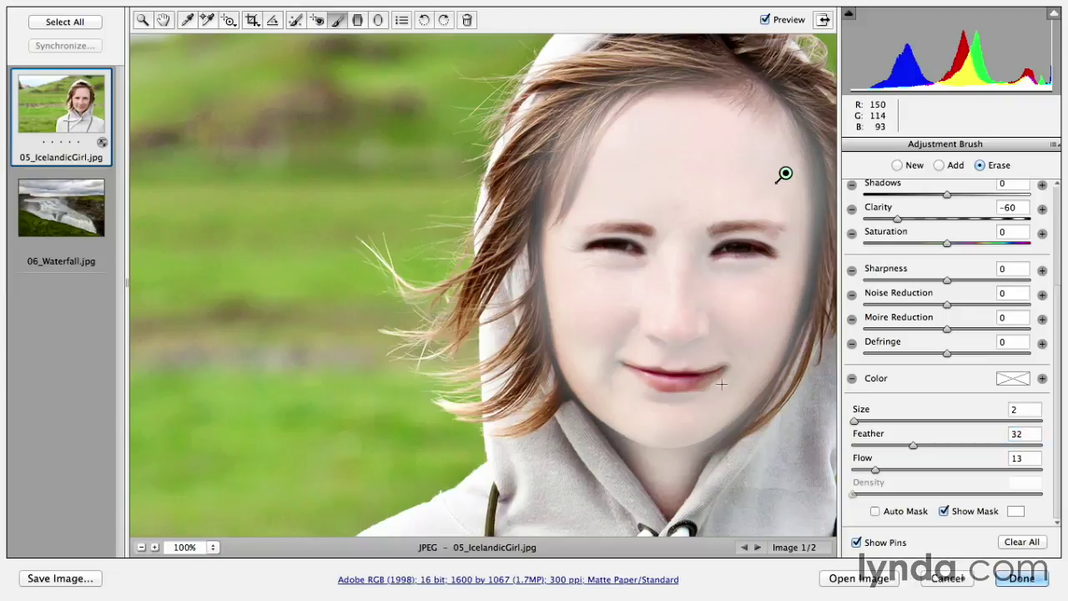
Switch back to Add mode, repaint the mask around the corner of the mouth, and hide the mask overlay
click(940, 165)
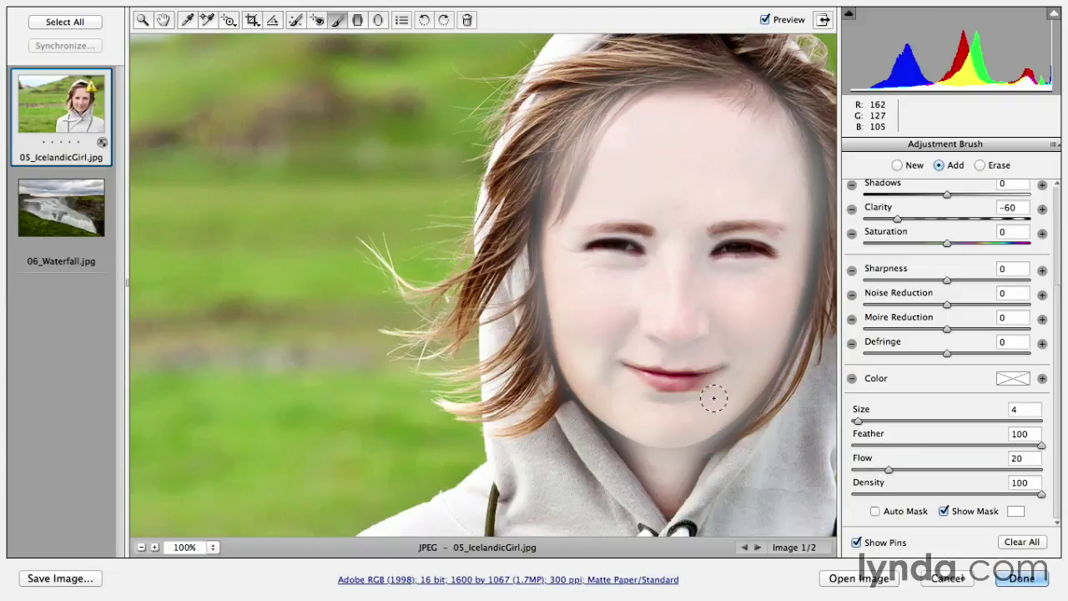
drag(727, 356, 742, 357)
mouse_move(742, 357)
mouse_down()
mouse_move(720, 358)
mouse_move(748, 359)
mouse_move(711, 405)
mouse_up()
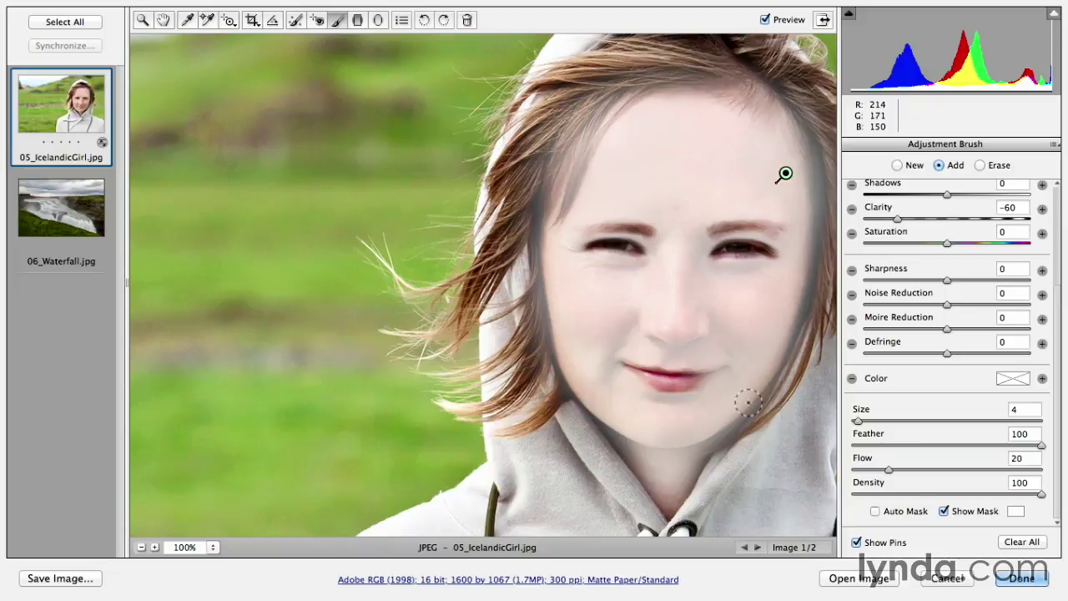
click(944, 512)
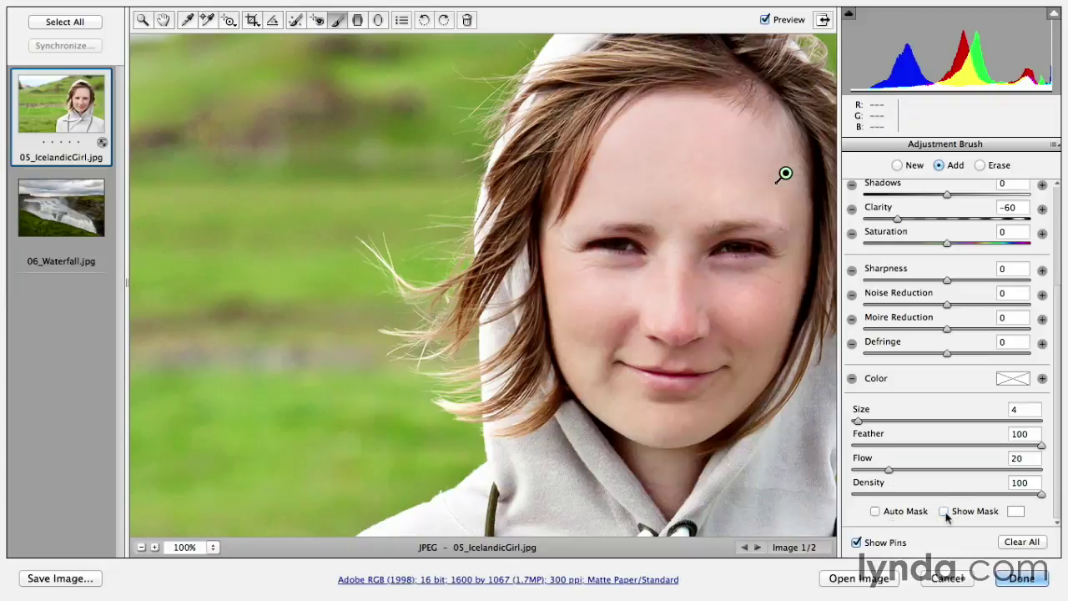
Examine the face at 200% and compare the skin softening by toggling the preview off and on
key(super+equal)
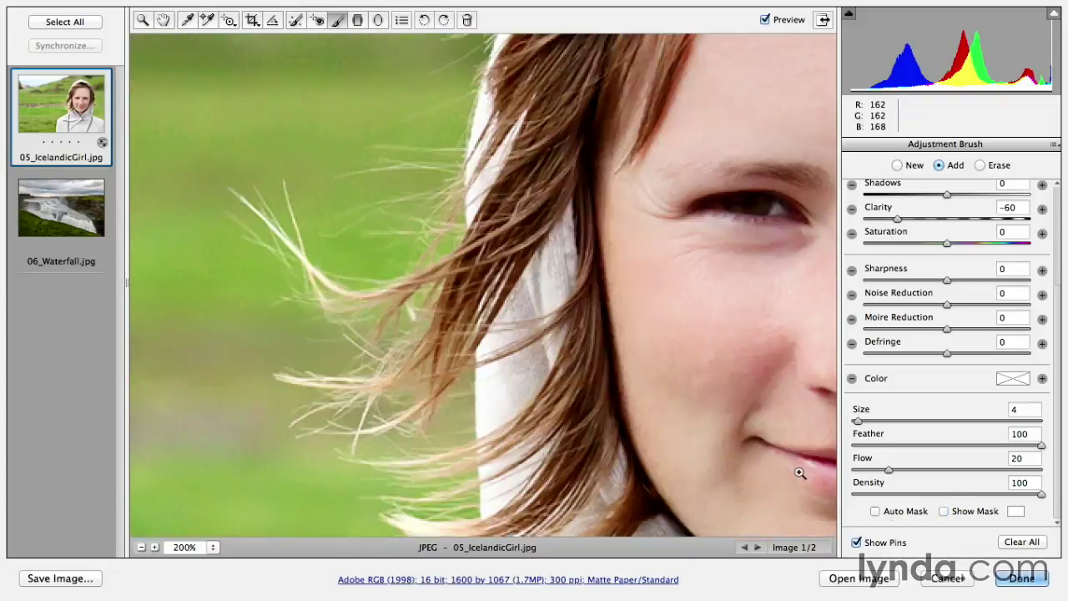
key(space)
drag(676, 328, 350, 327)
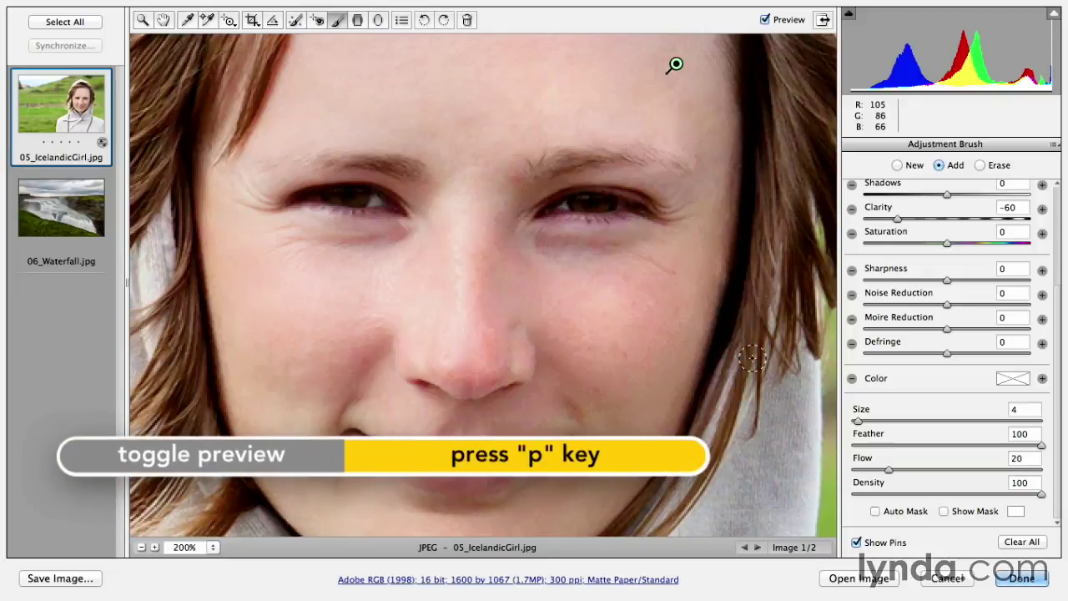
key(p)
key(p)
key(p)
key(p)
key(p)
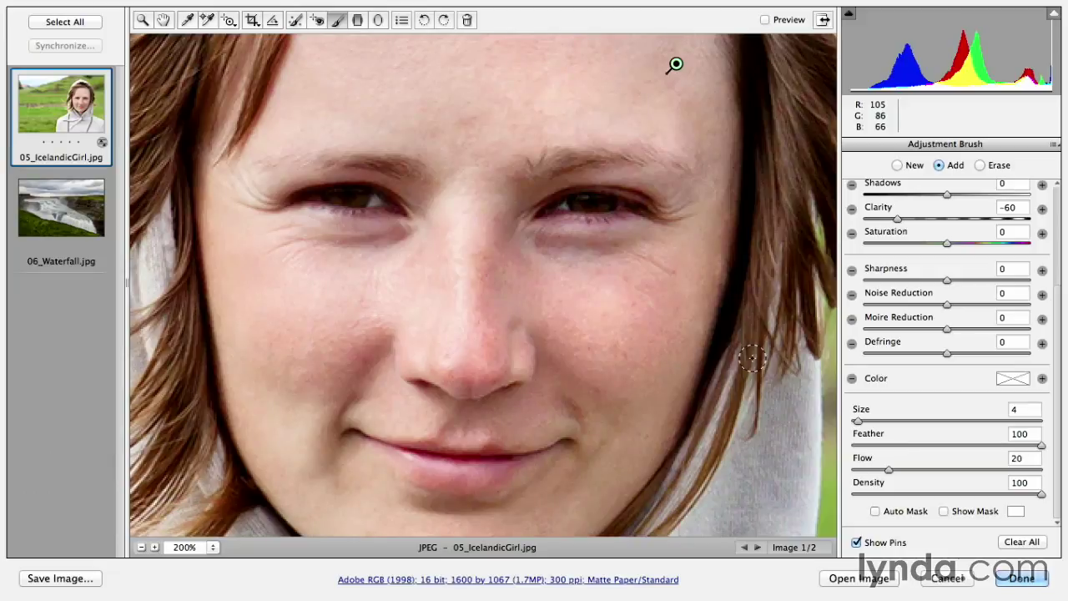
key(p)
key(p)
key(p)
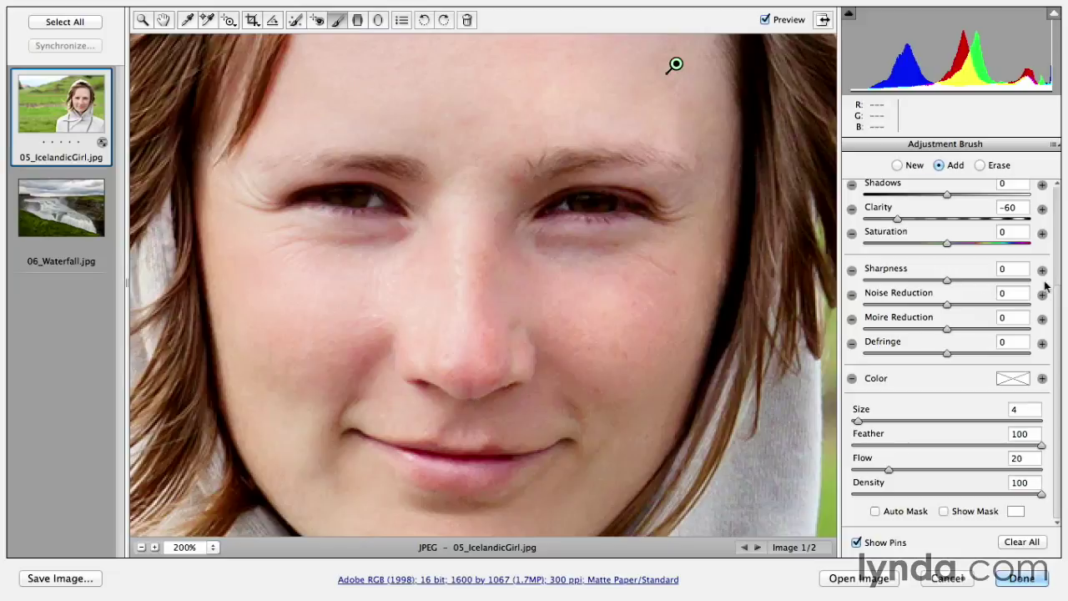
Strengthen the skin softening by setting the existing brush adjustment's Clarity to -70
drag(1058, 299, 1058, 260)
mouse_move(899, 284)
mouse_down()
mouse_move(1015, 286)
mouse_move(892, 297)
mouse_up()
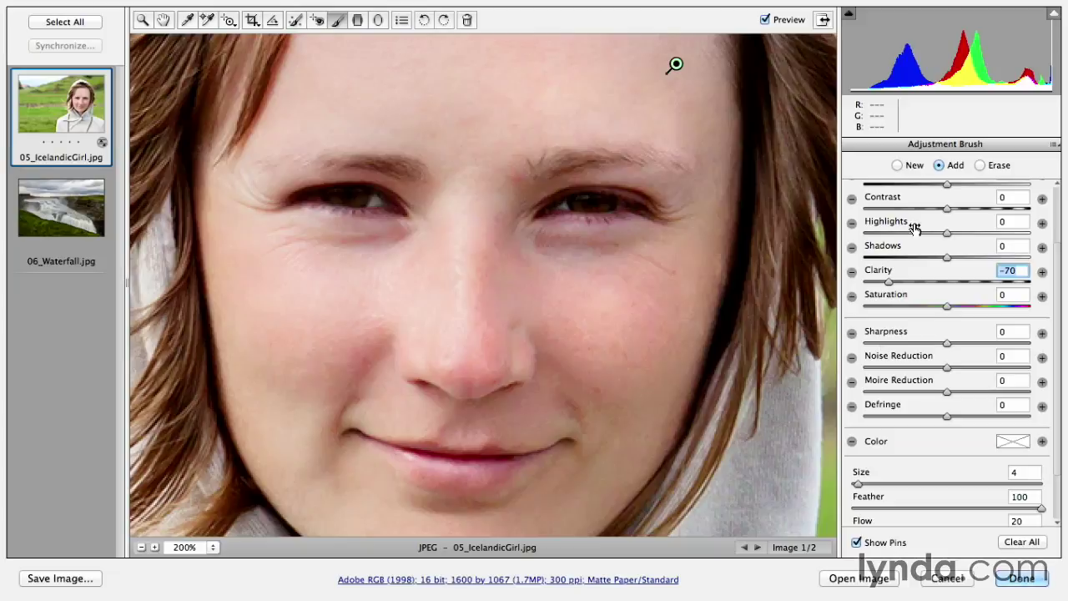
Start a new brush adjustment with Clarity +43 and paint it over both eyes, both eyebrows and the lips
click(897, 166)
drag(893, 288, 982, 291)
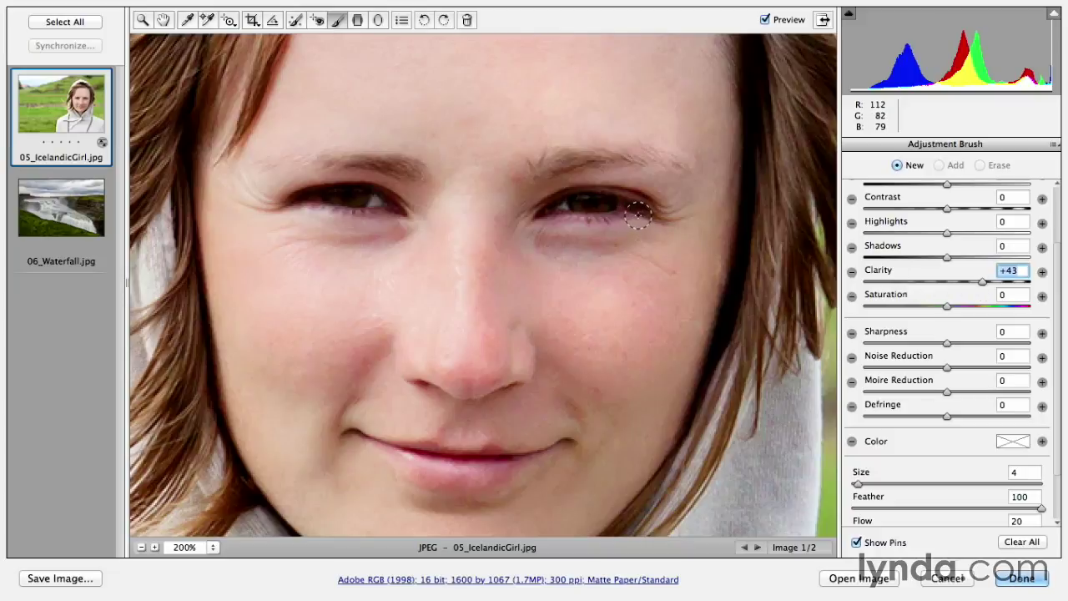
scroll(985, 450, down, 3)
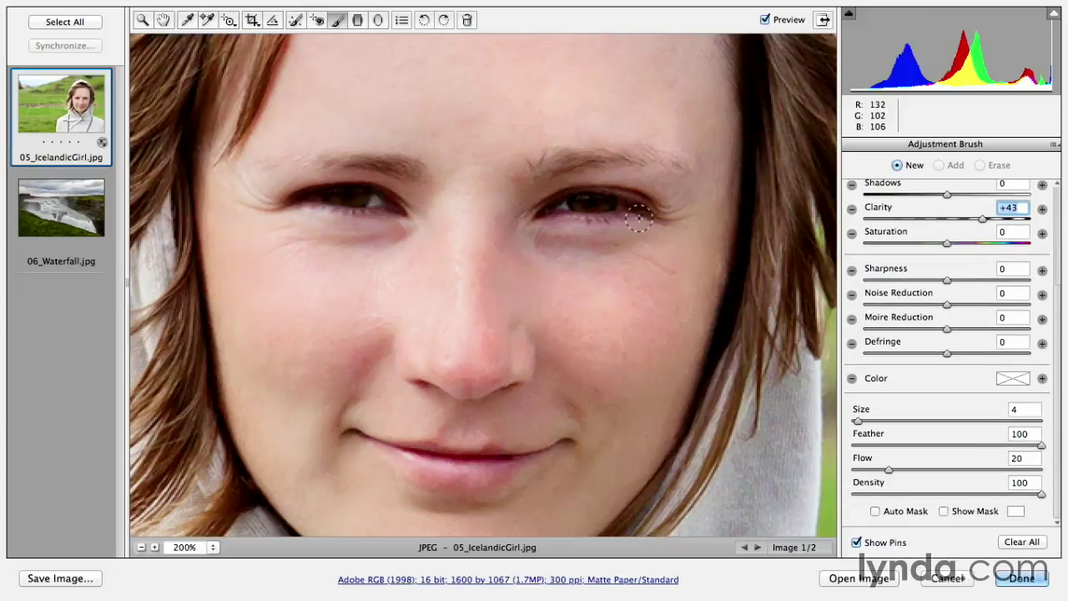
drag(635, 216, 560, 219)
mouse_move(538, 175)
mouse_down()
mouse_move(577, 155)
mouse_move(698, 170)
mouse_up()
drag(398, 177, 300, 162)
drag(386, 207, 298, 201)
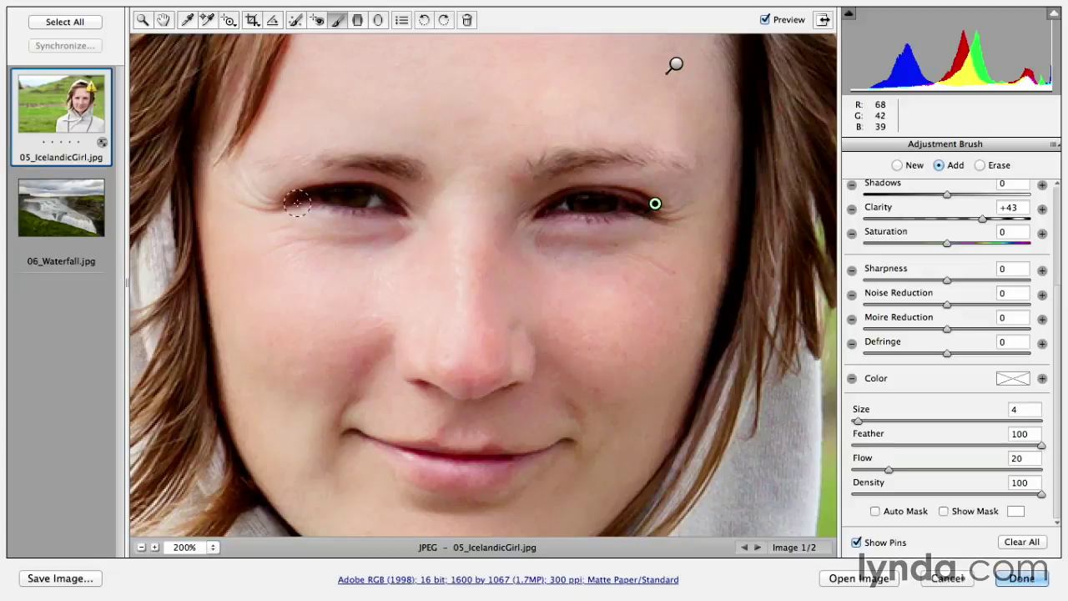
mouse_move(397, 449)
mouse_down()
mouse_move(480, 471)
mouse_move(505, 465)
mouse_up()
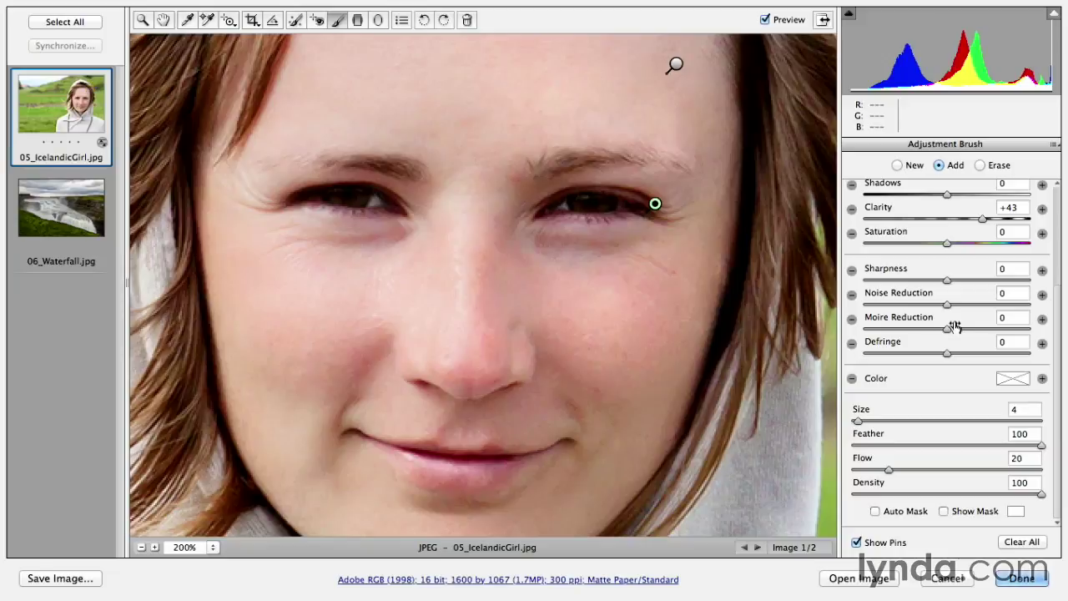
Refine the eyes-and-lips adjustment to Shadows +50 and Clarity +29, comparing the result with the preview off and on
scroll(1057, 328, up, 6)
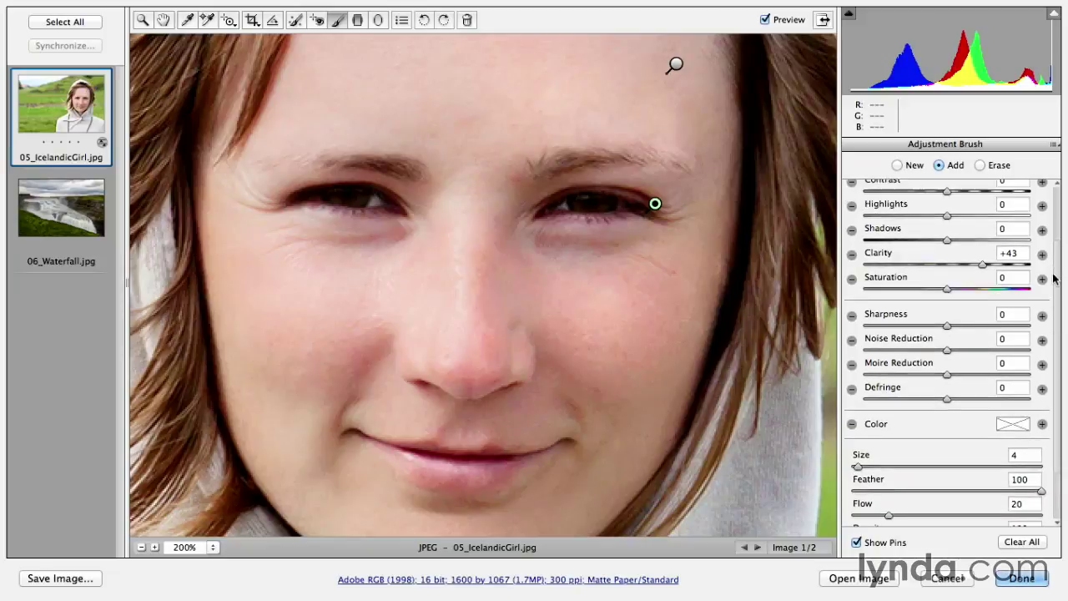
click(950, 345)
drag(949, 342, 1004, 343)
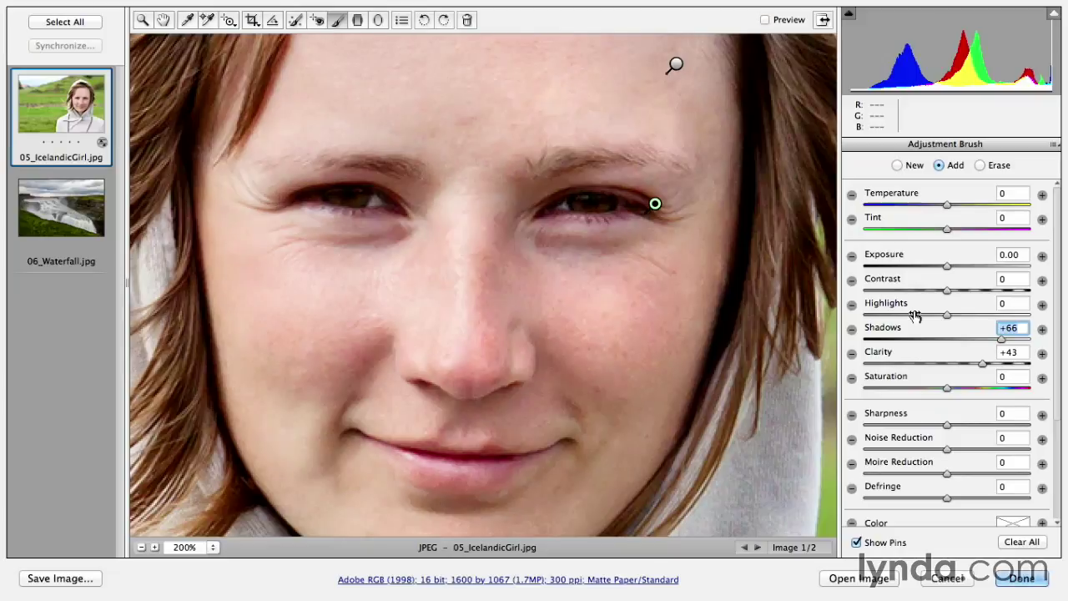
key(p)
key(p)
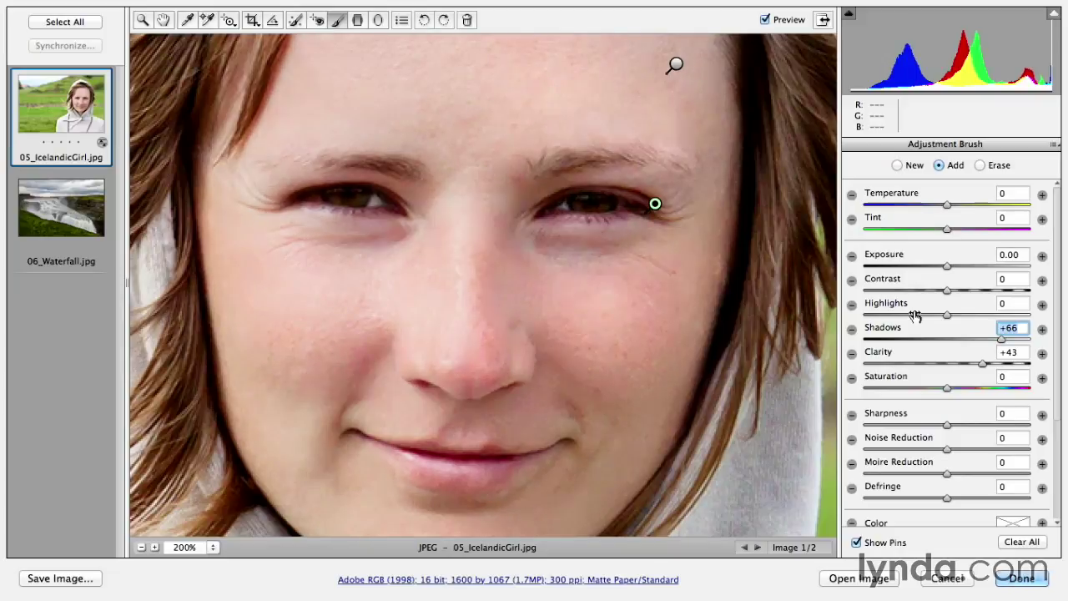
drag(982, 364, 992, 341)
key(p)
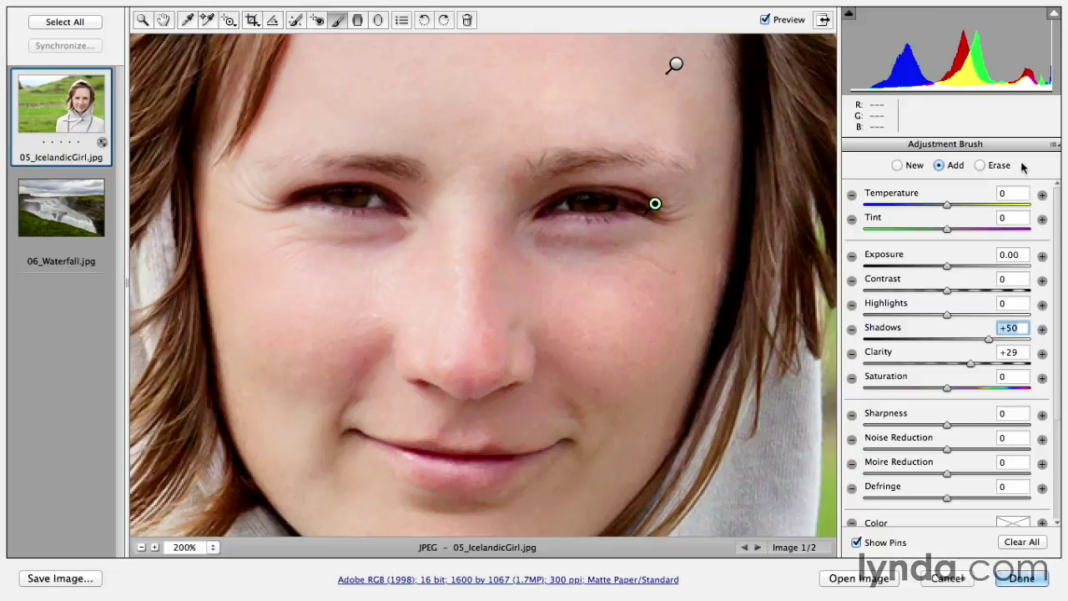
Save the brush settings as a local correction preset named "Add Clarity and increase highlights" and select that preset
click(1053, 146)
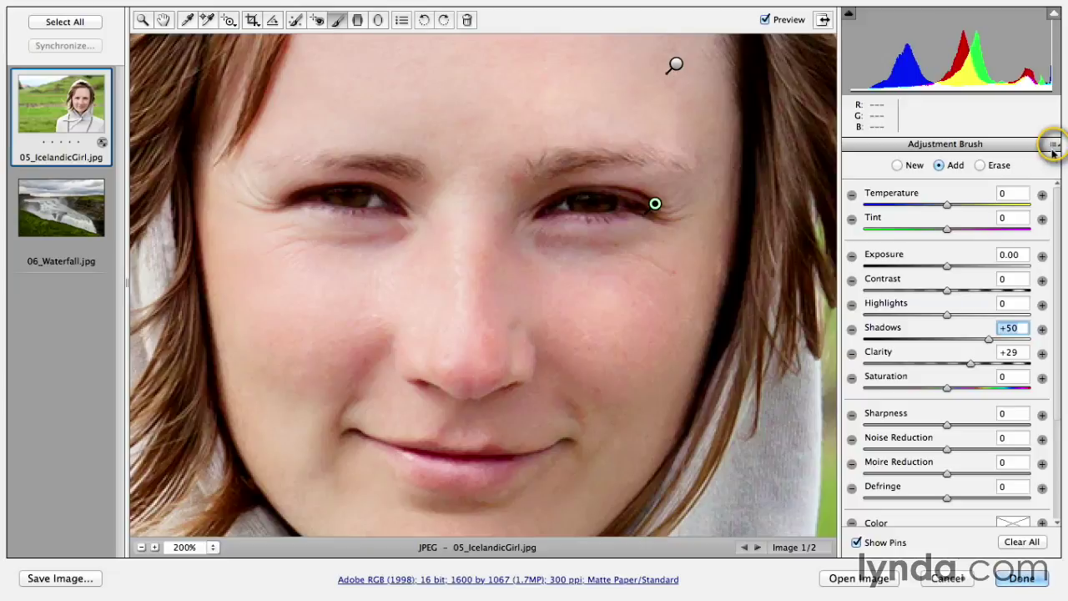
click(1054, 147)
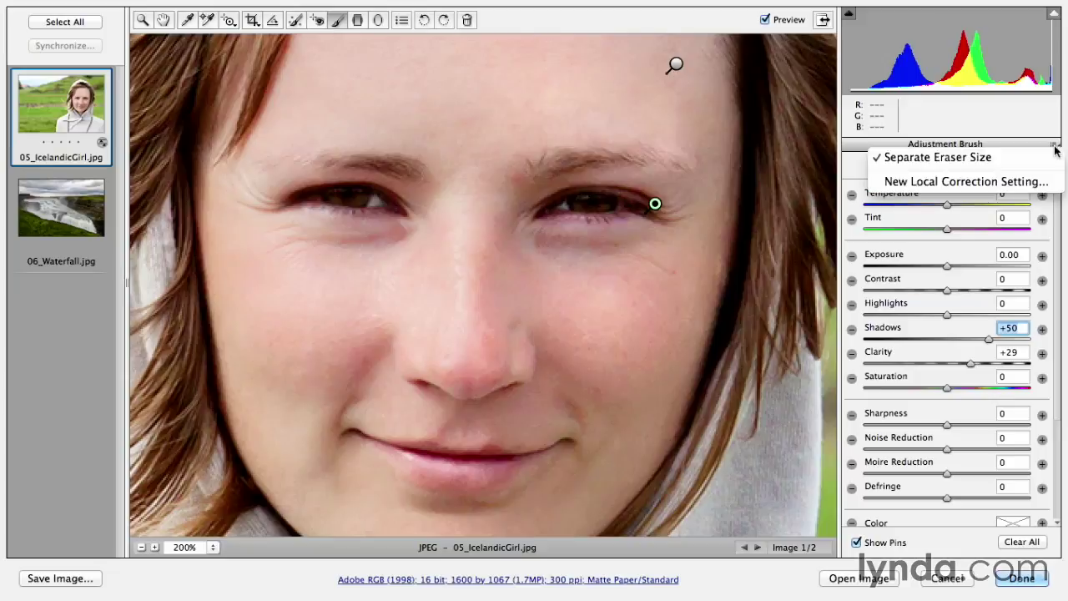
click(982, 184)
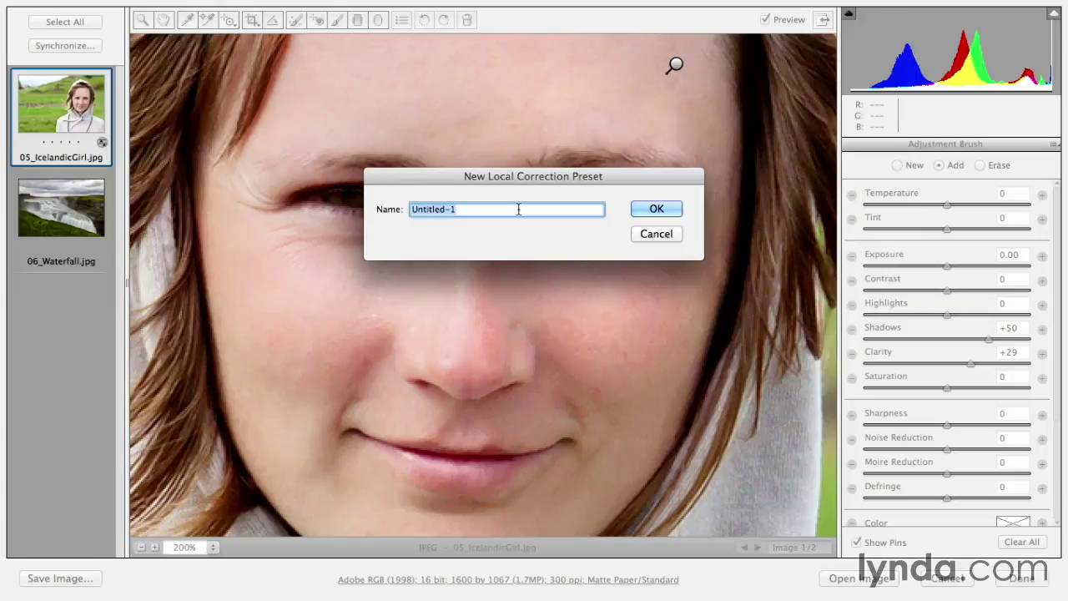
text(Add Clar)
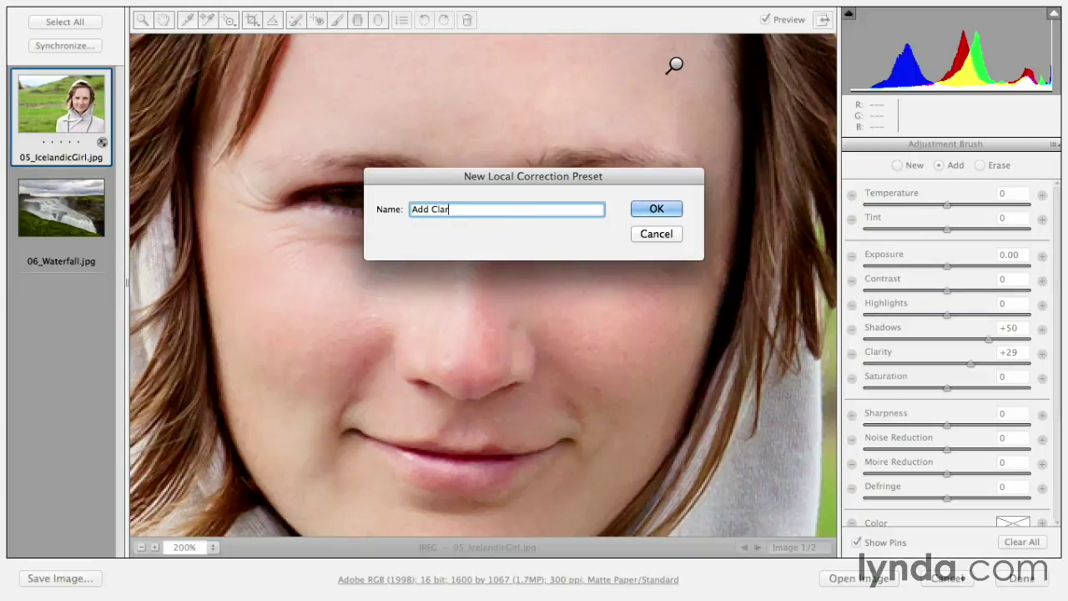
text(ity and increase highlights)
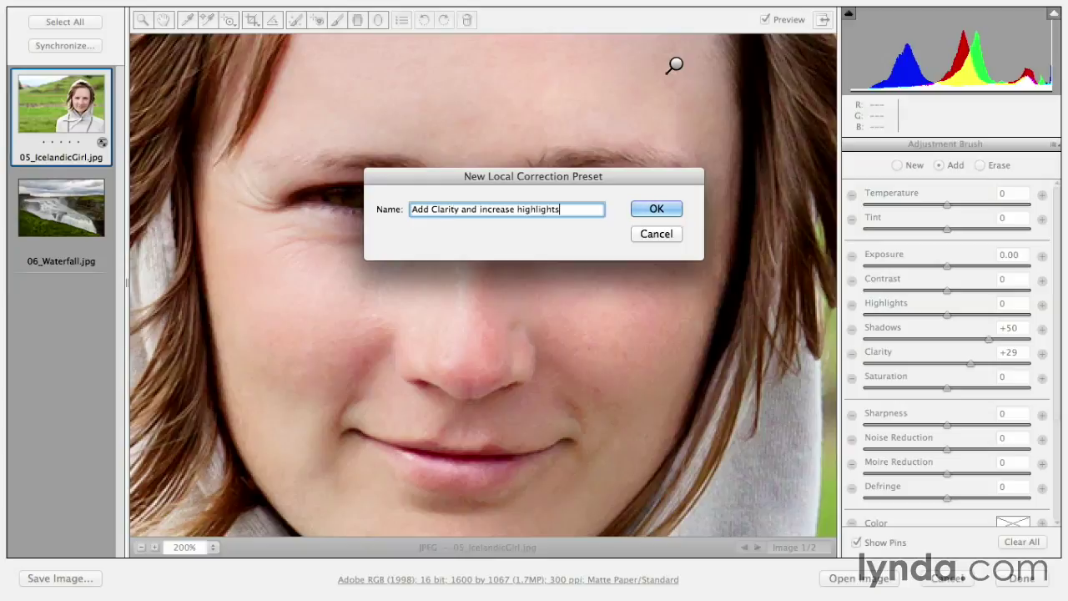
click(653, 210)
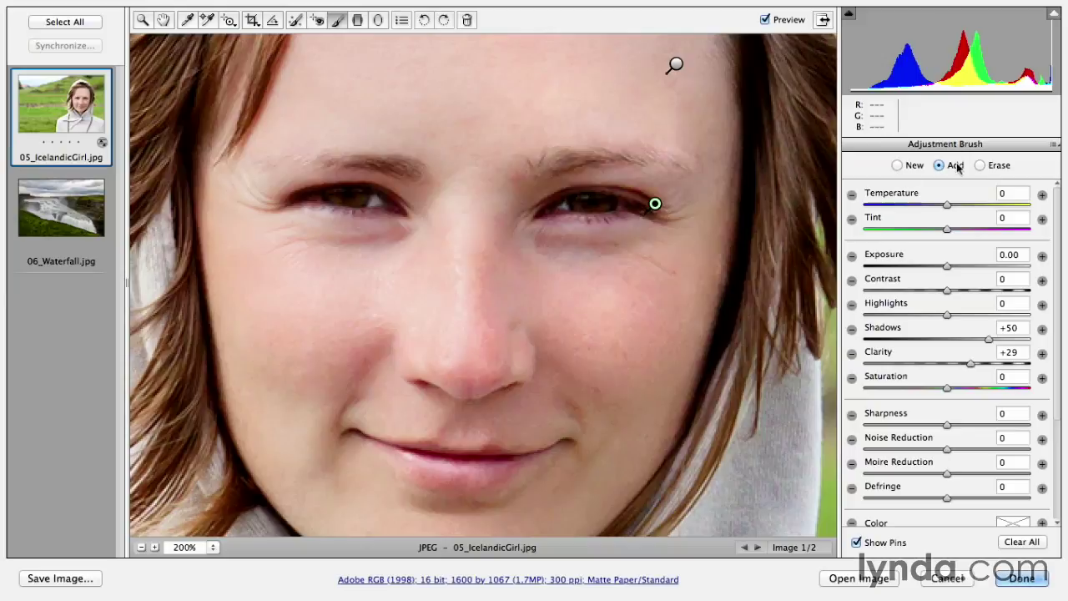
click(1054, 144)
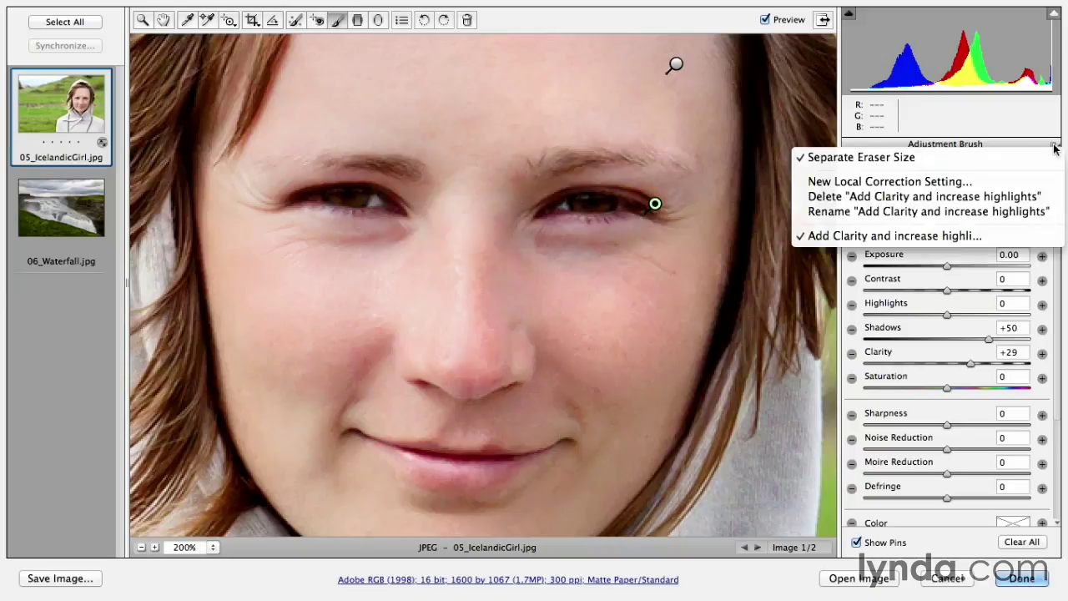
click(939, 240)
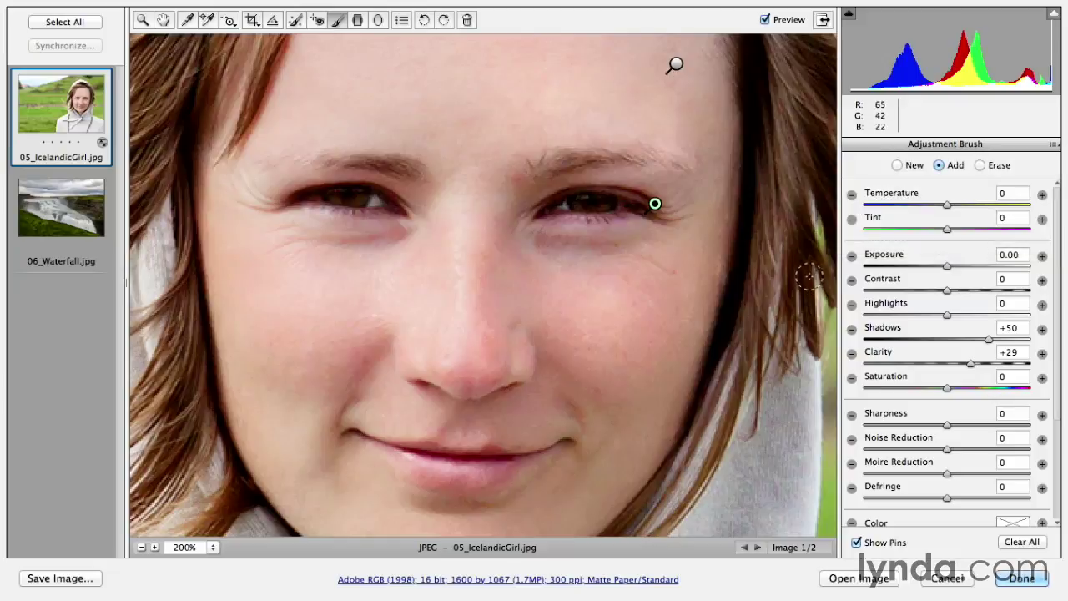
Switch to 06_Waterfall.jpg, leave the brush, try the whole image's Clarity at +100 and lower it to -48
click(78, 220)
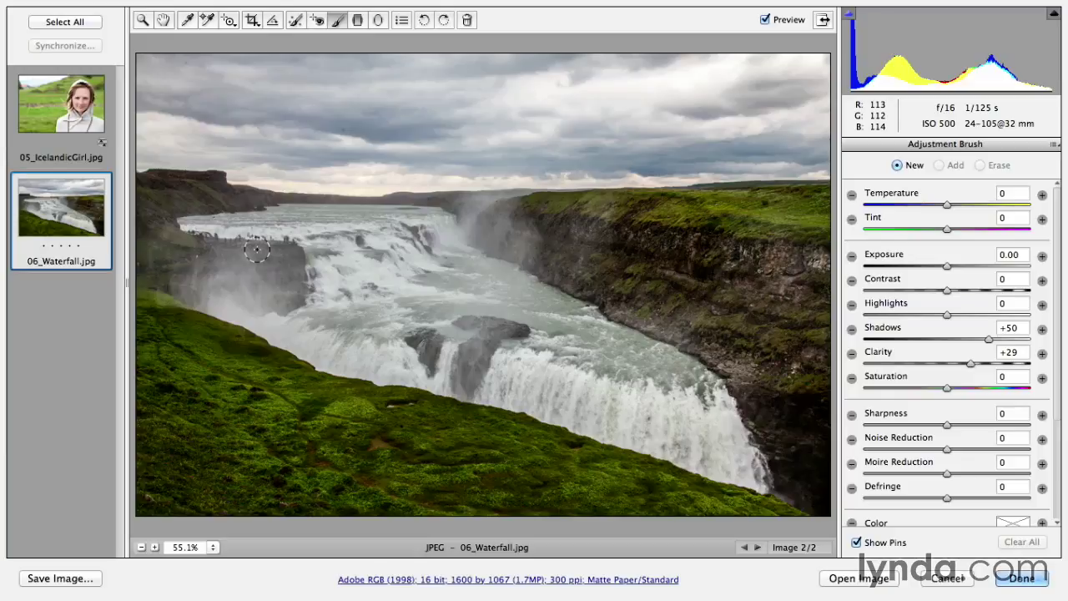
key(z)
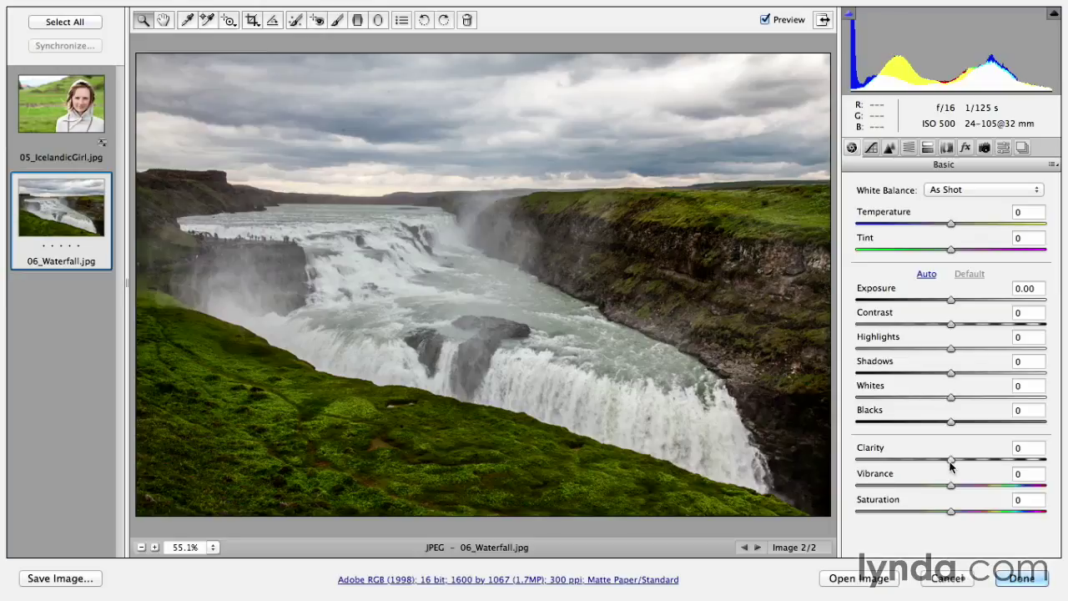
drag(952, 459, 1053, 461)
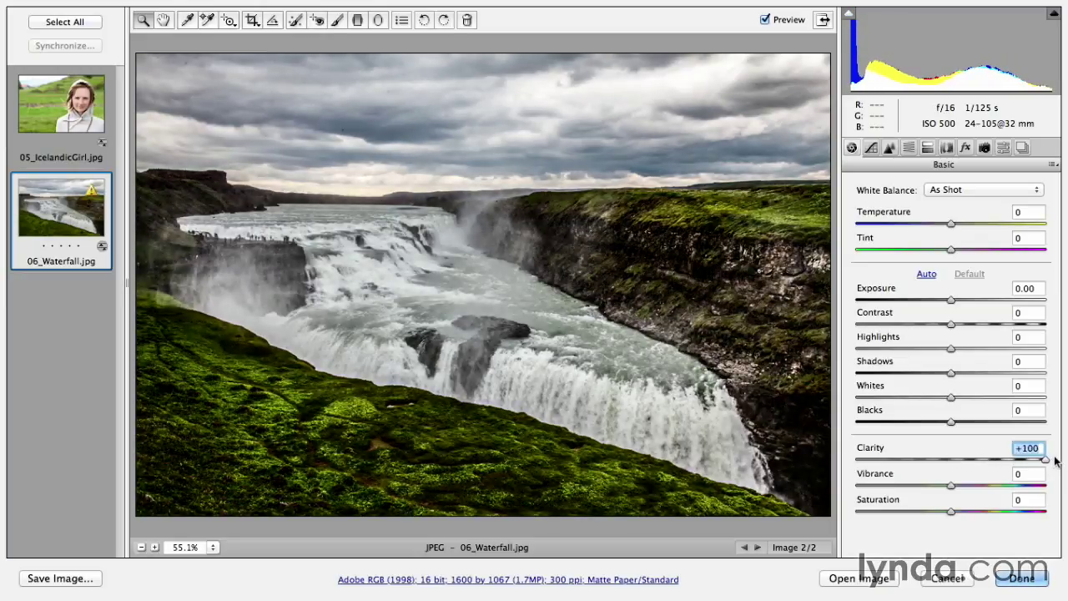
drag(1054, 460, 907, 462)
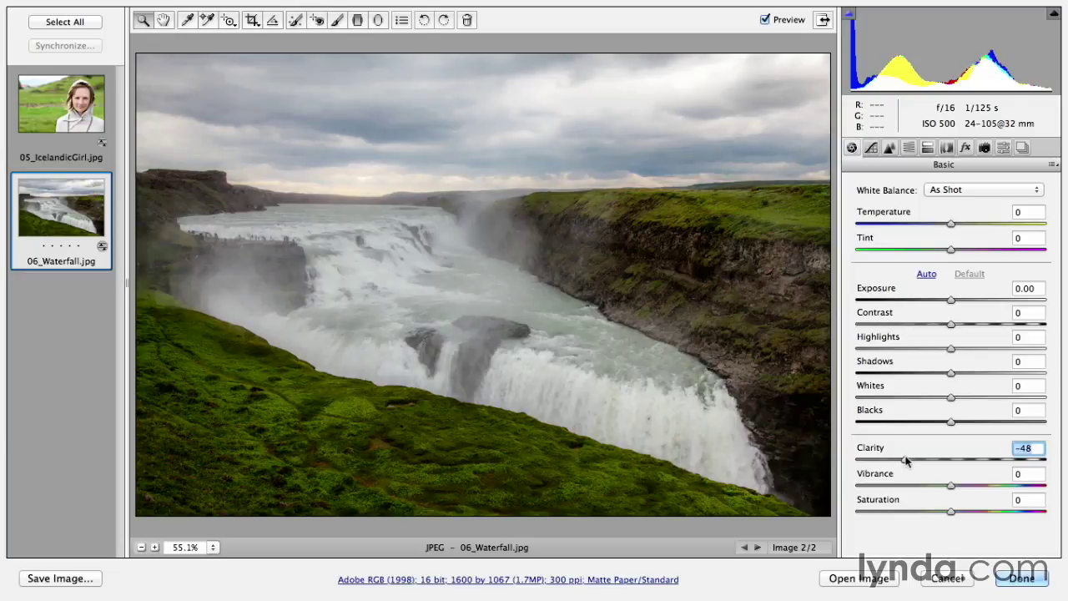